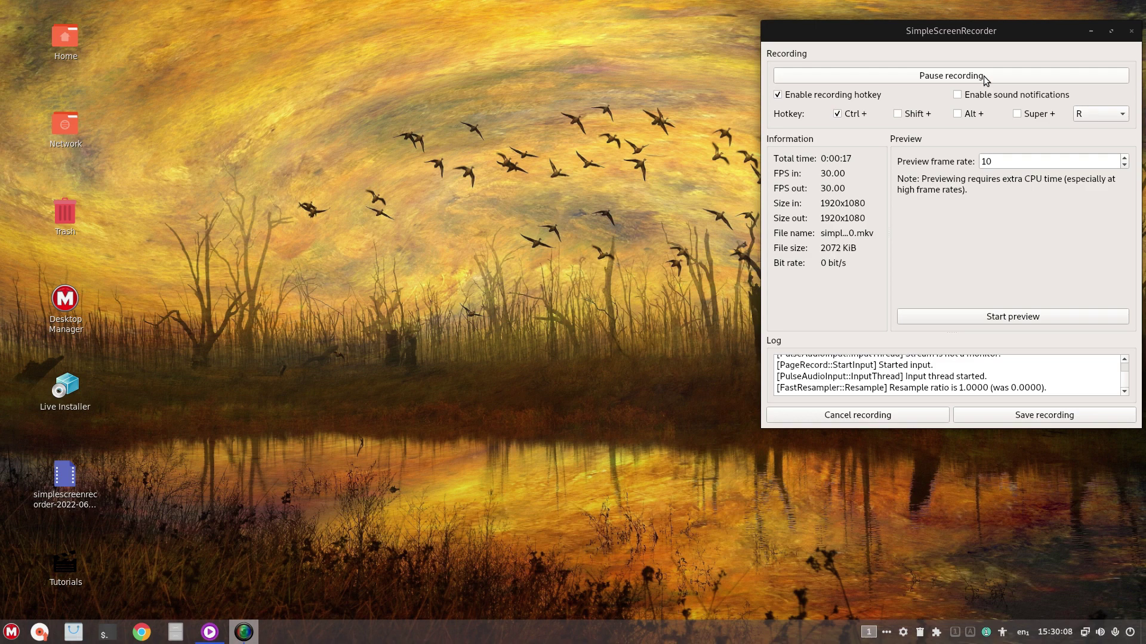
Minimize the screen recorder and quit the intro.mp4 video in mpv once it finishes
left_click(1090, 31)
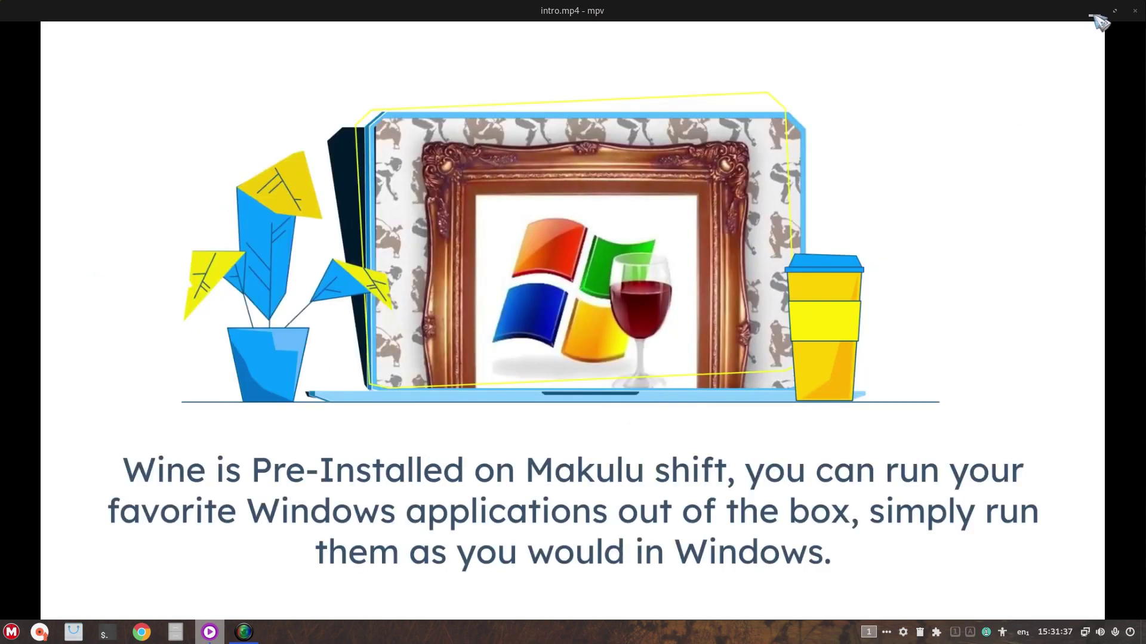
key("q")
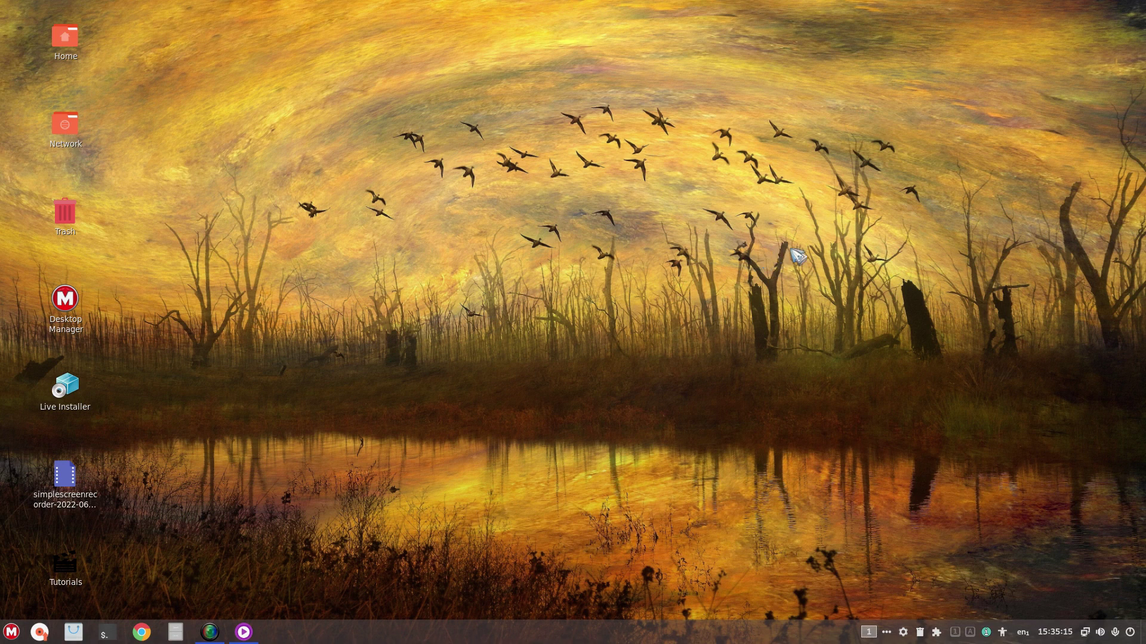
Launch Desktop Manager from the desktop's Layout Manager entry and apply the grassy-field layout
right_click(529, 170)
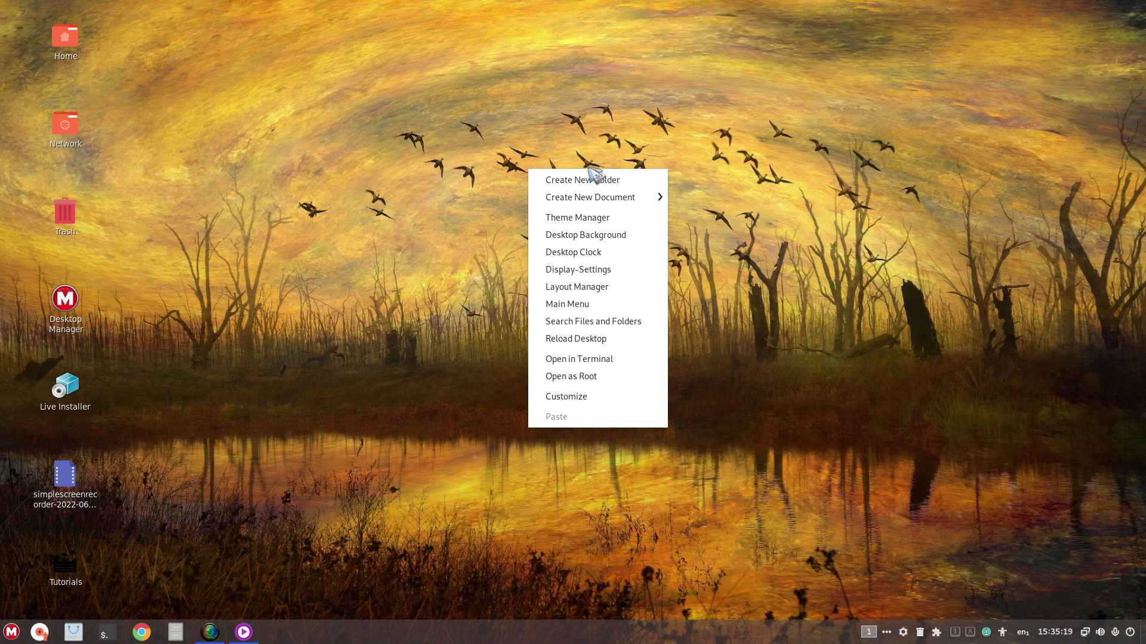
left_click(600, 296)
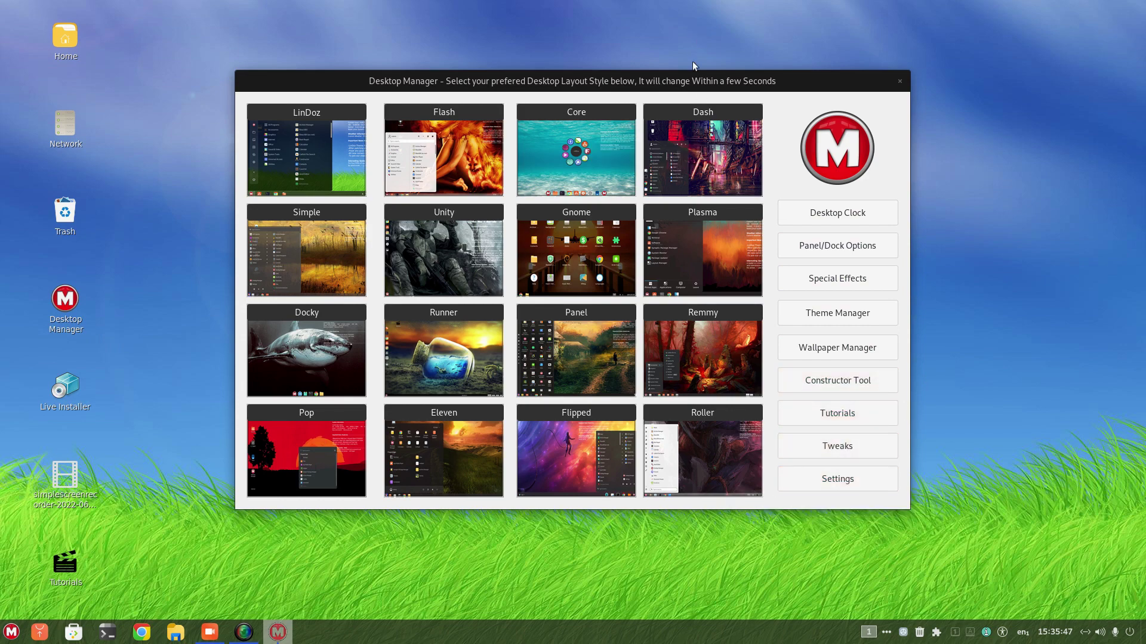
Move the layout chooser aside and check the current layout's application launcher menu
left_click_drag(689, 87, 808, 60)
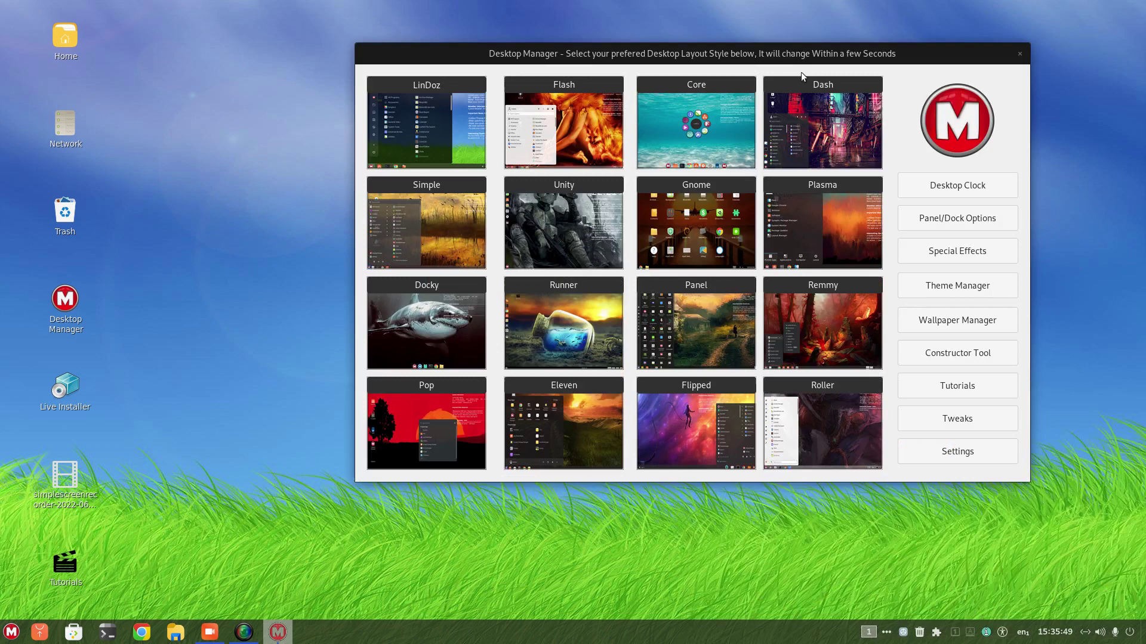
left_click(11, 632)
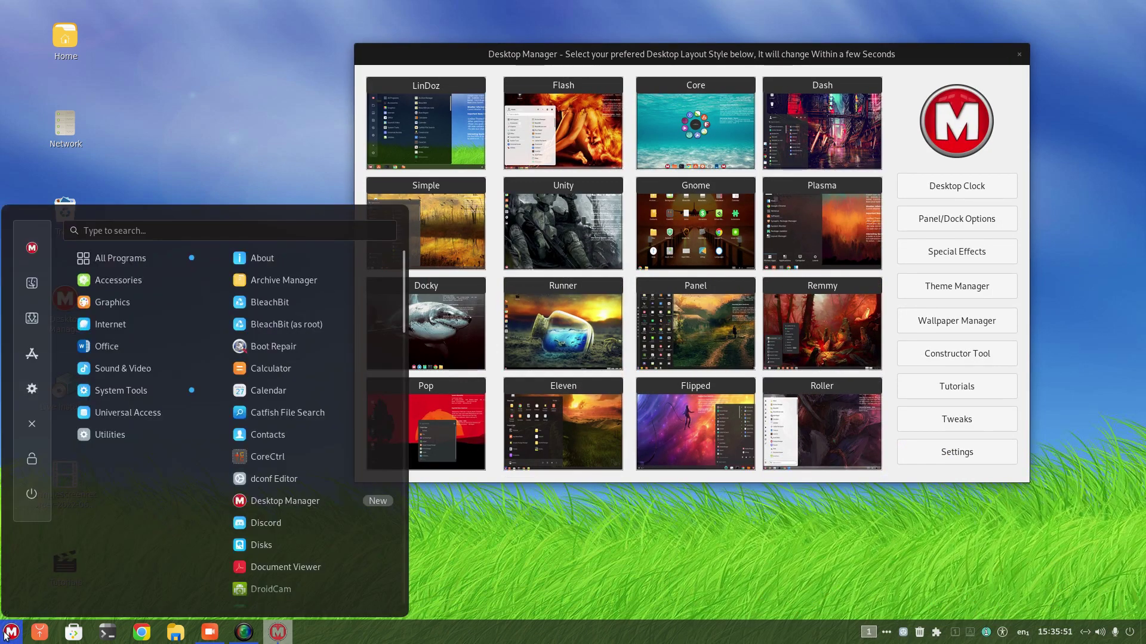
left_click(5, 635)
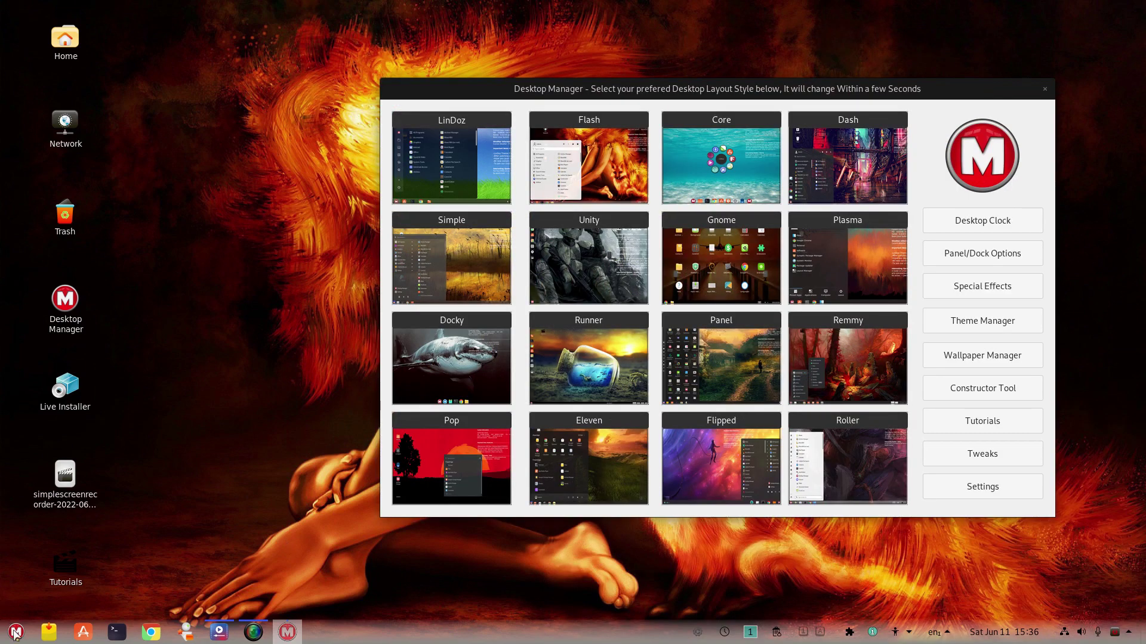
left_click(15, 631)
left_click(15, 632)
Apply the Core layout and inspect its applications menu and Menu-manager dropdown
left_click(734, 173)
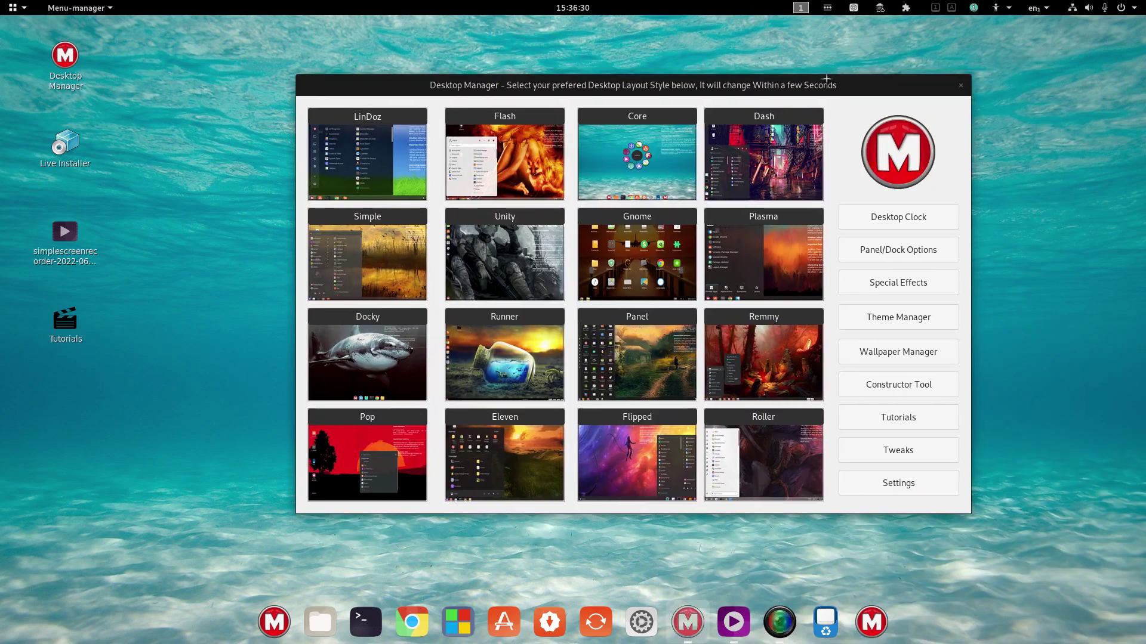
left_click_drag(826, 79, 870, 73)
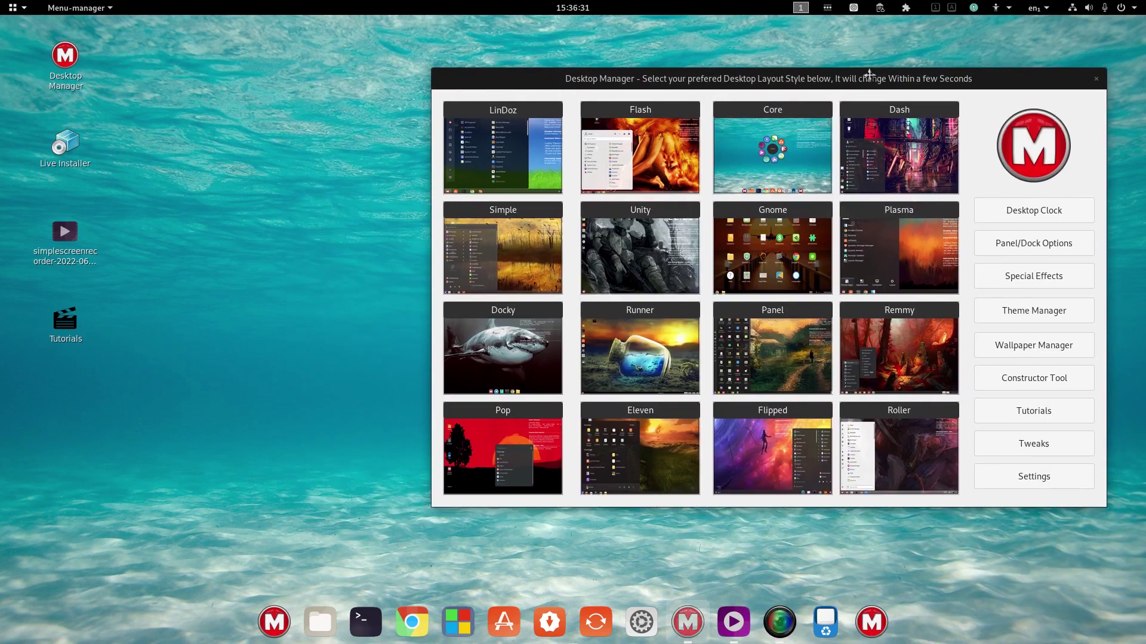
left_click(13, 9)
left_click(17, 12)
left_click(103, 13)
left_click(103, 13)
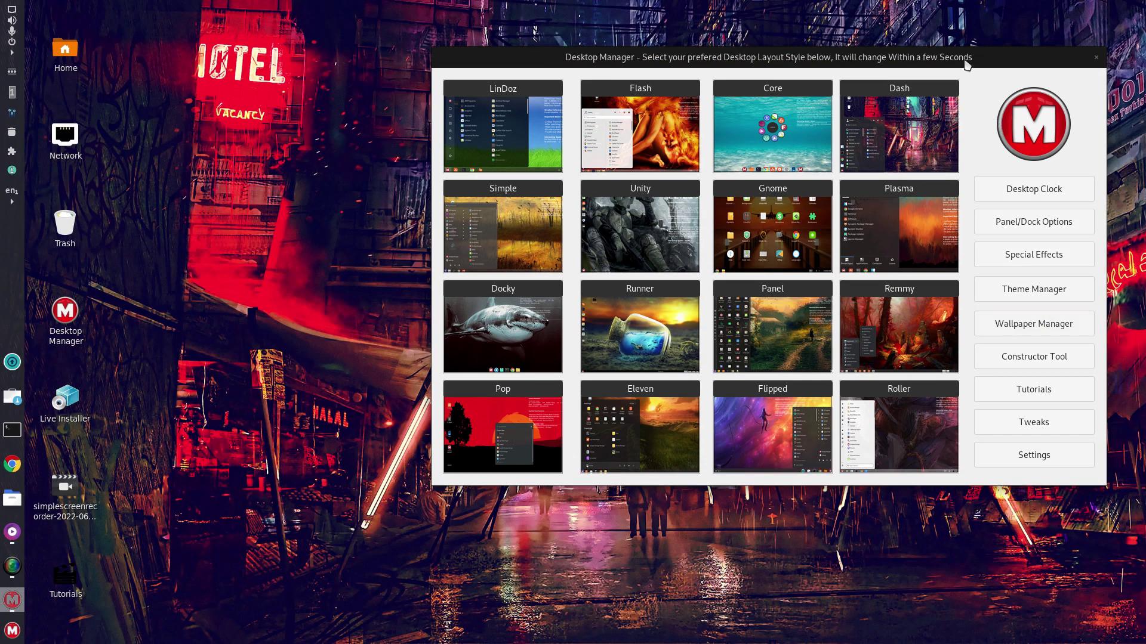
Apply the Unity layout with its left dock, then show its full-screen application grid
left_click_drag(967, 65, 949, 99)
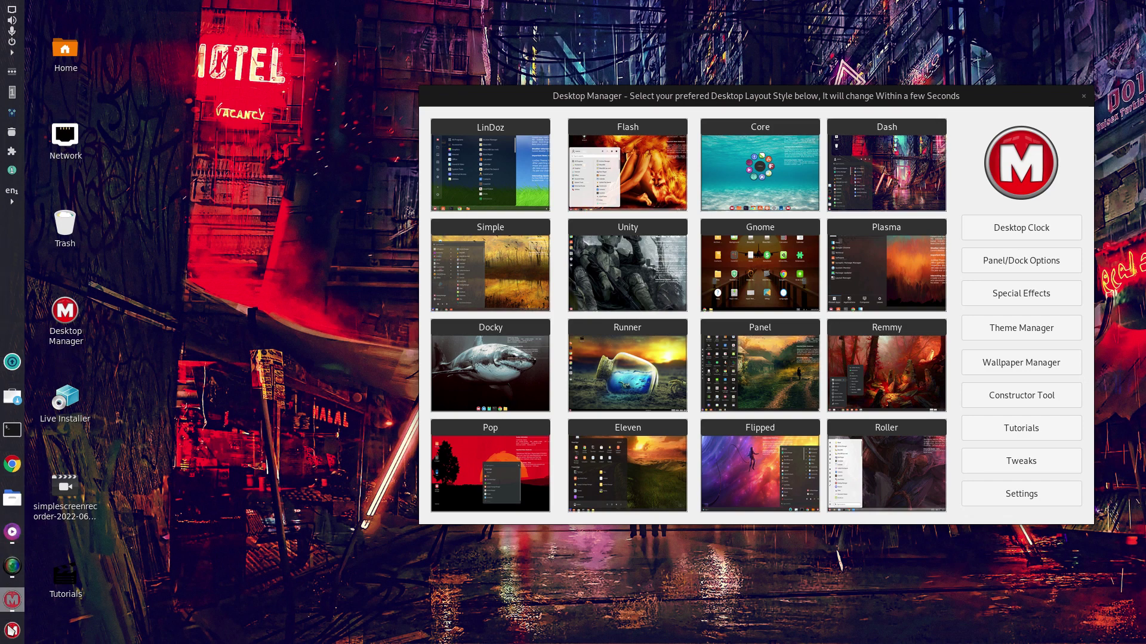
left_click(15, 633)
left_click(17, 636)
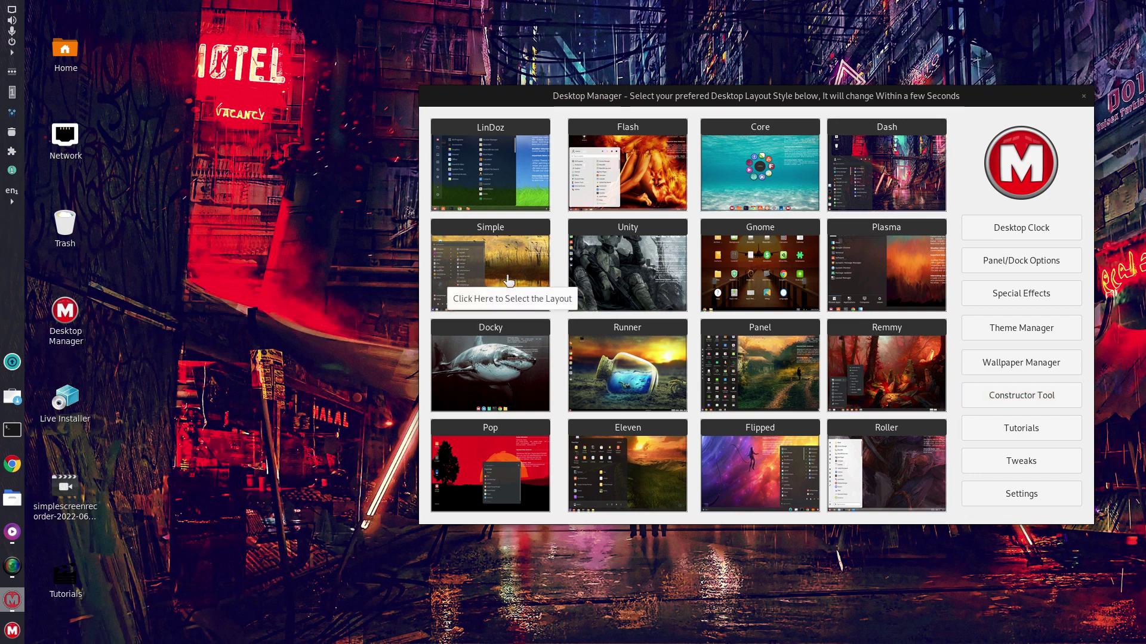
left_click(620, 267)
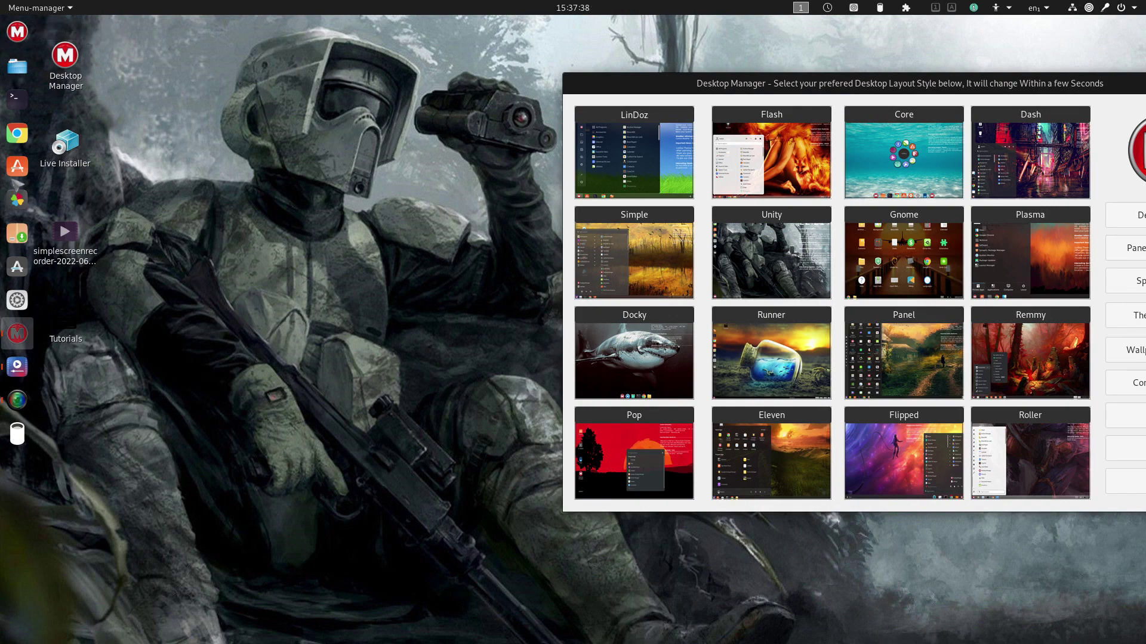
left_click(18, 33)
Apply the Remmy layout and open its application launcher menu
left_click_drag(991, 84, 1040, 81)
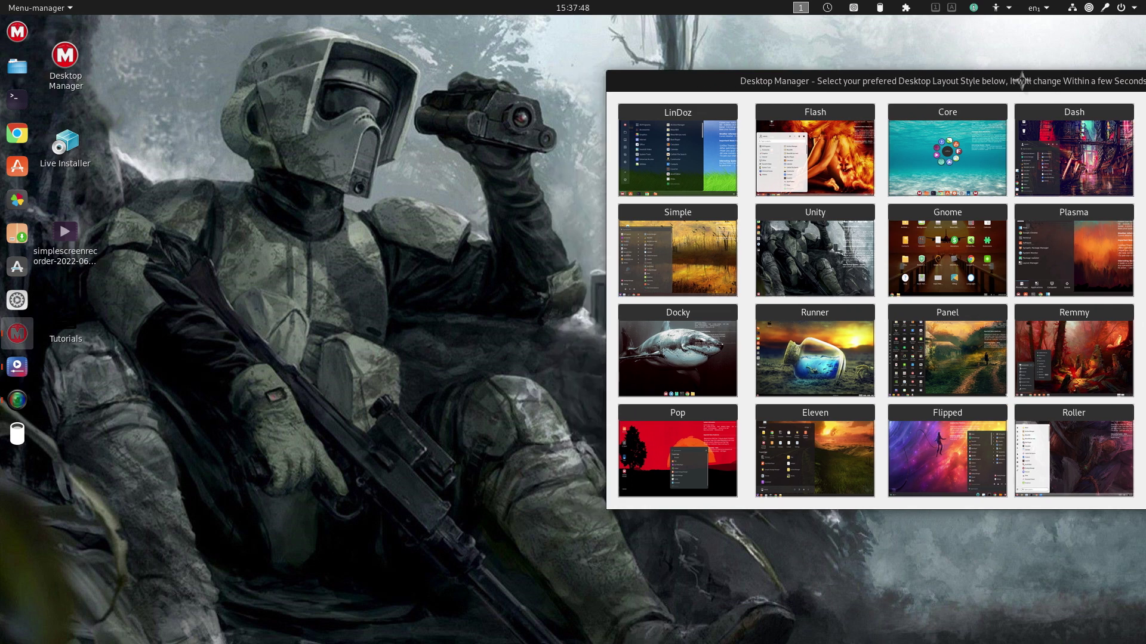
left_click(1089, 342)
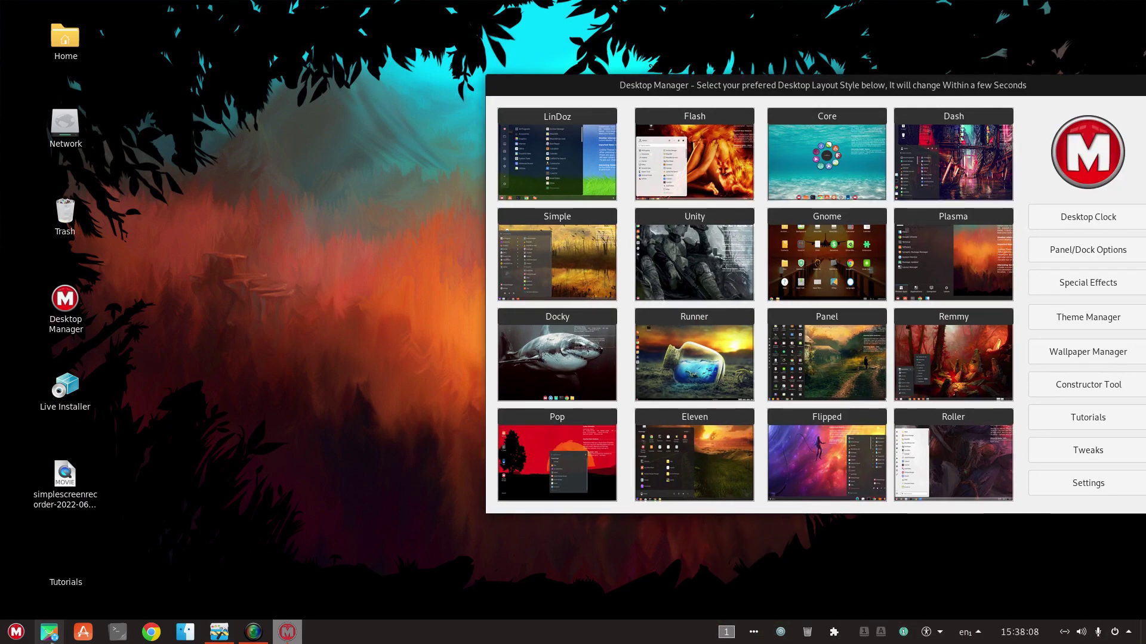
left_click(16, 632)
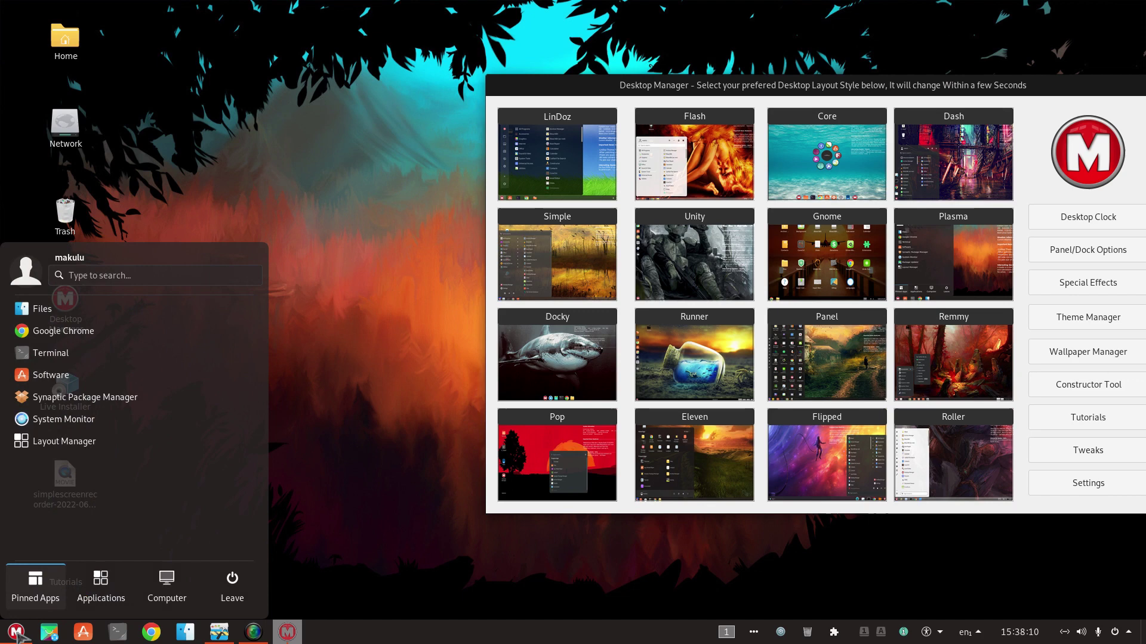
Review ArcMenu's Button Appearance settings, close them, and apply the Docky layout
right_click(18, 634)
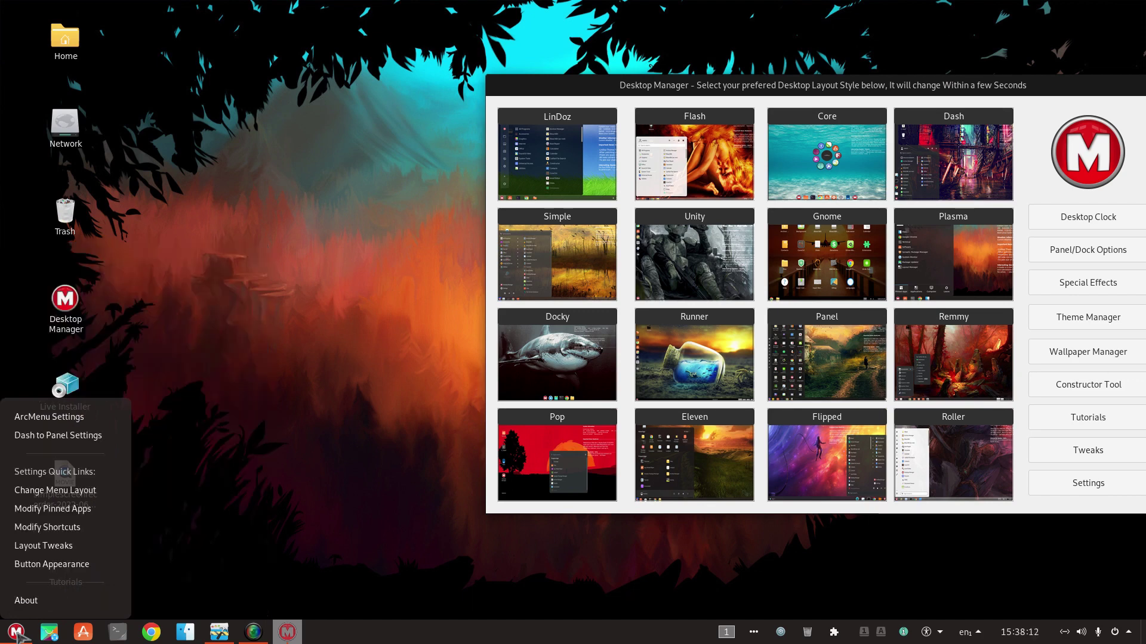
left_click(73, 418)
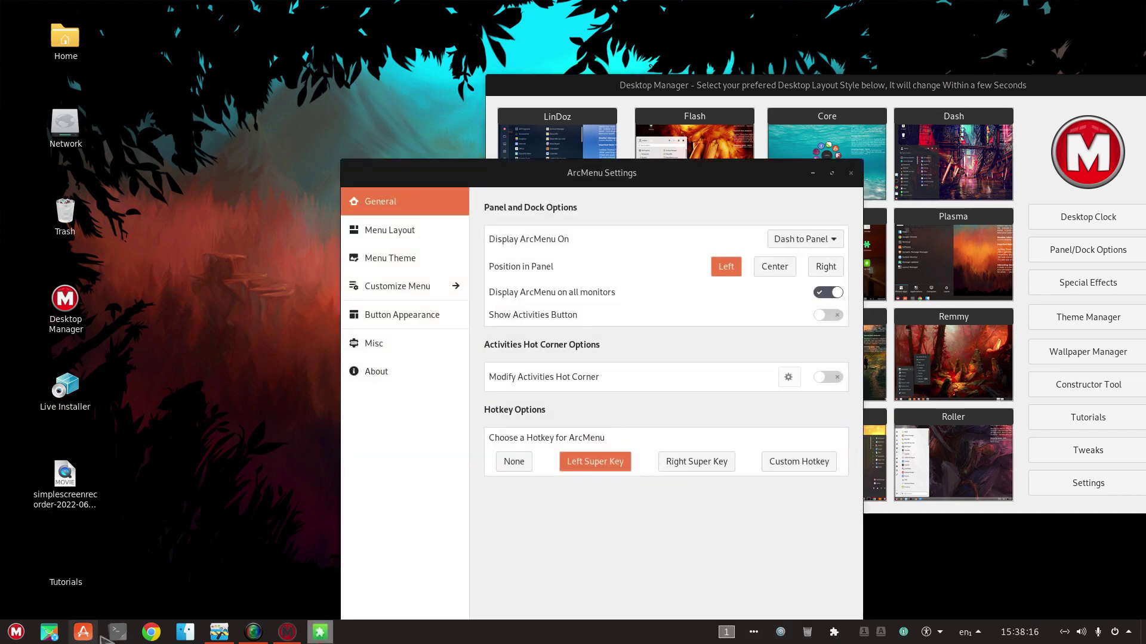
left_click(388, 324)
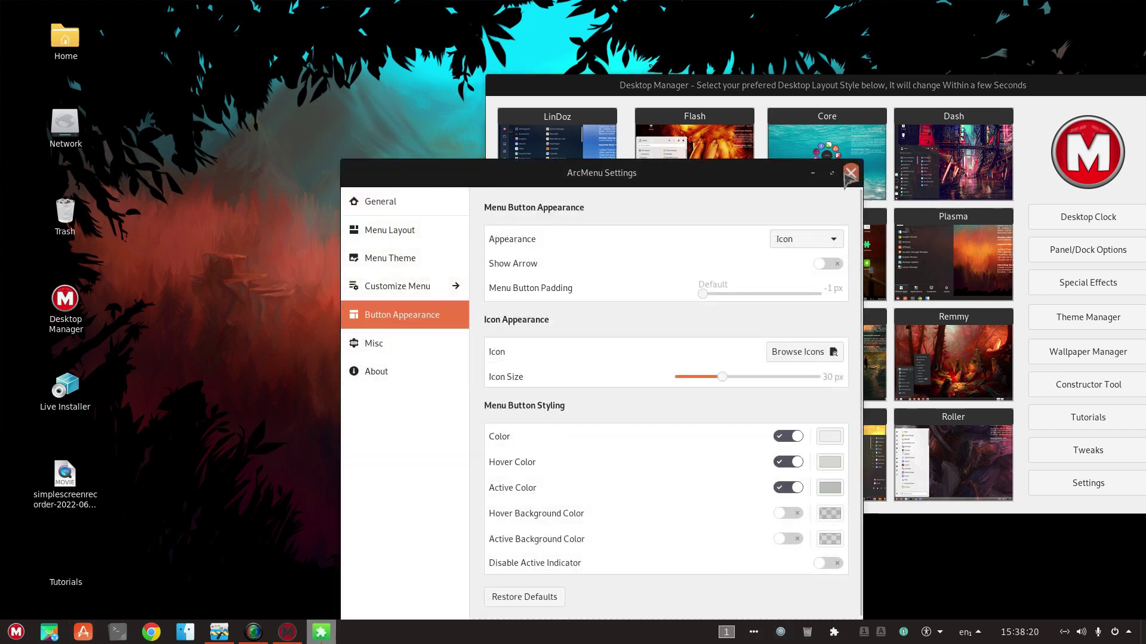
left_click(850, 173)
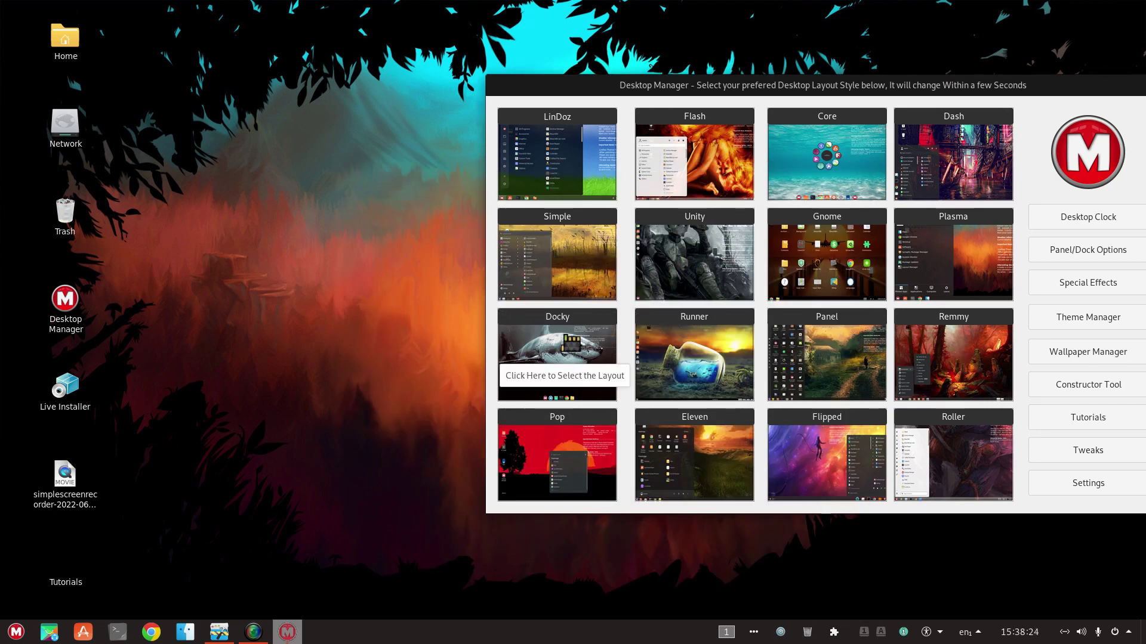
left_click(571, 357)
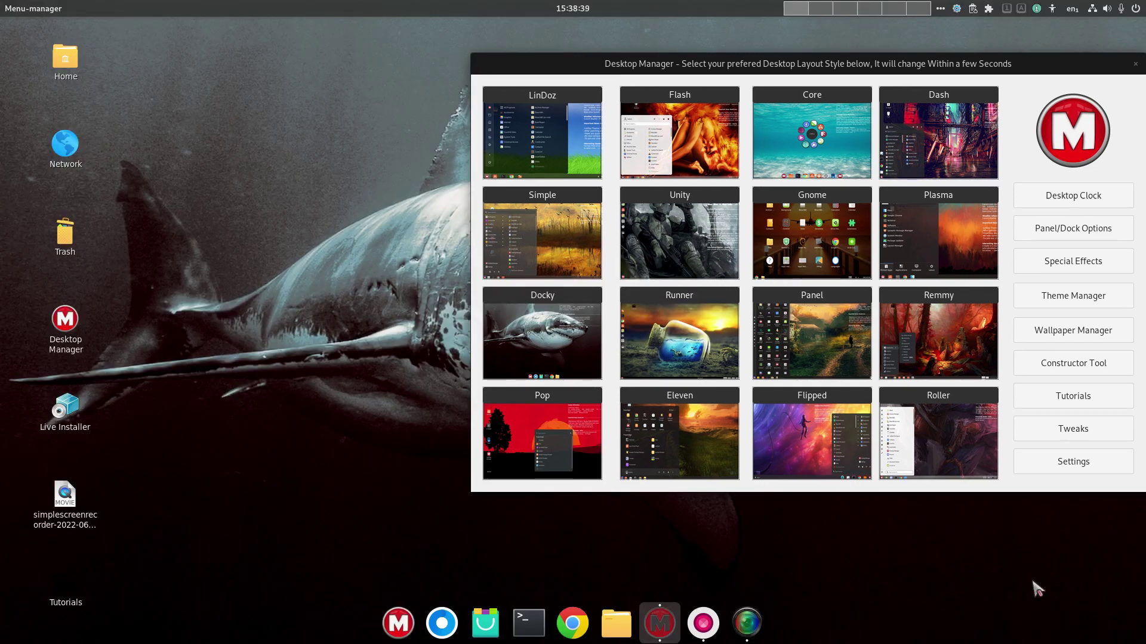
Glance at the app grid, then apply the Runner layout with its right-edge dock
left_click_drag(912, 70, 1140, 637)
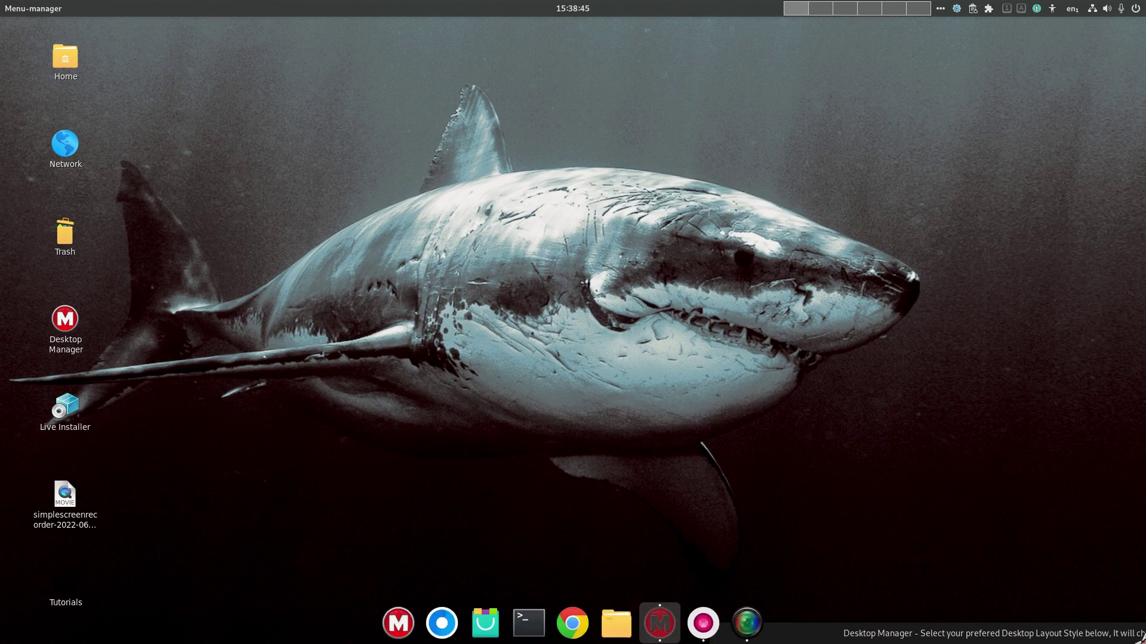
left_click_drag(1139, 638, 907, 52)
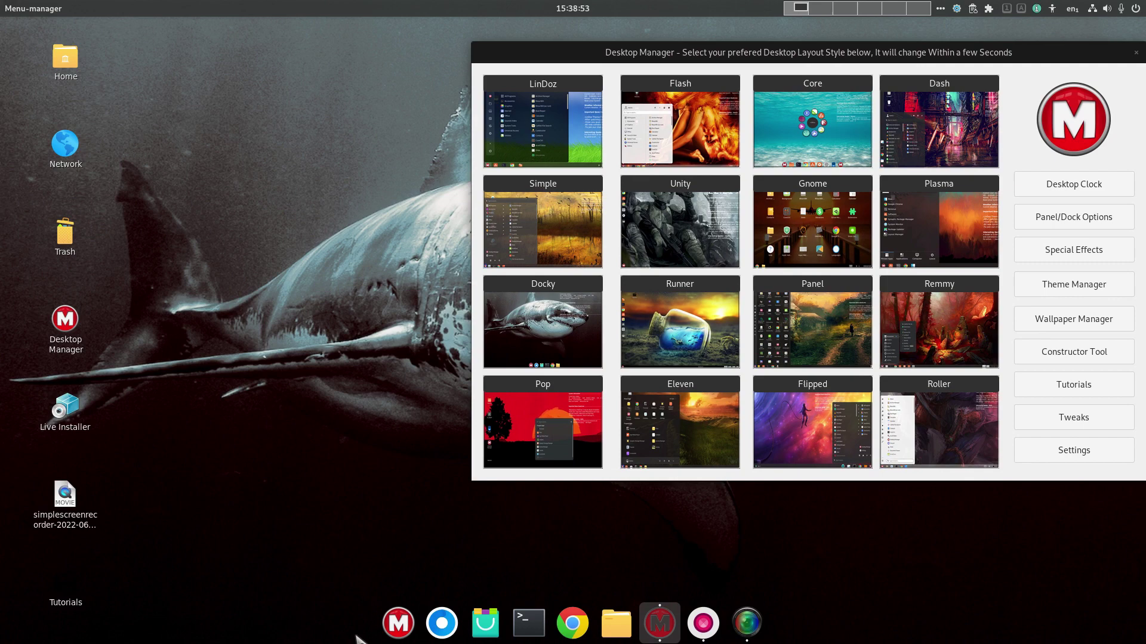
left_click(399, 630)
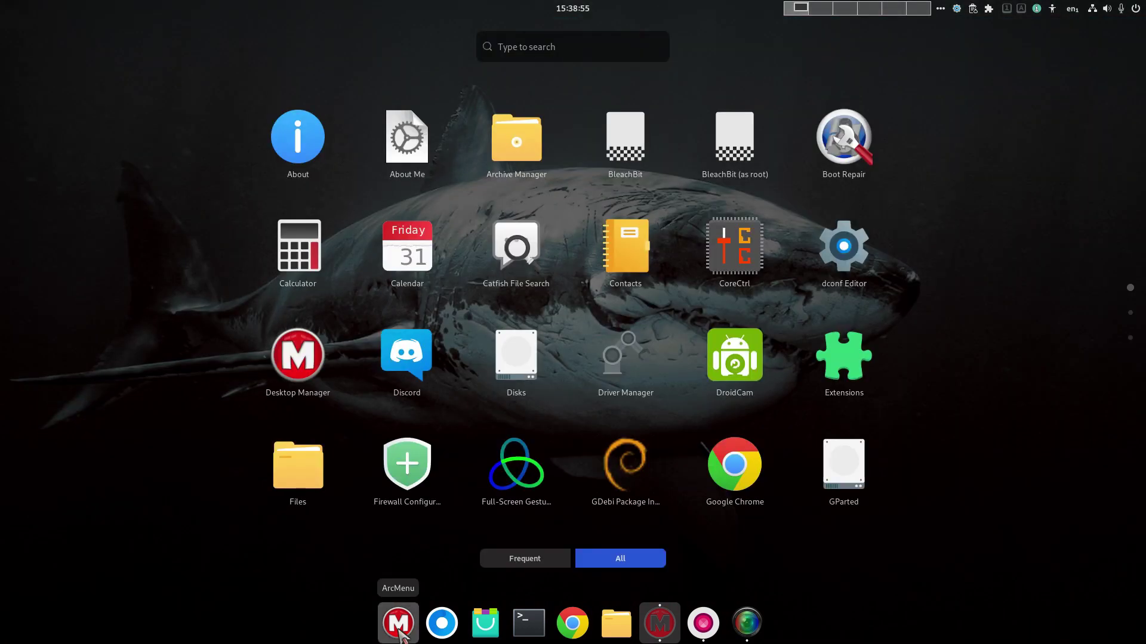
left_click(398, 631)
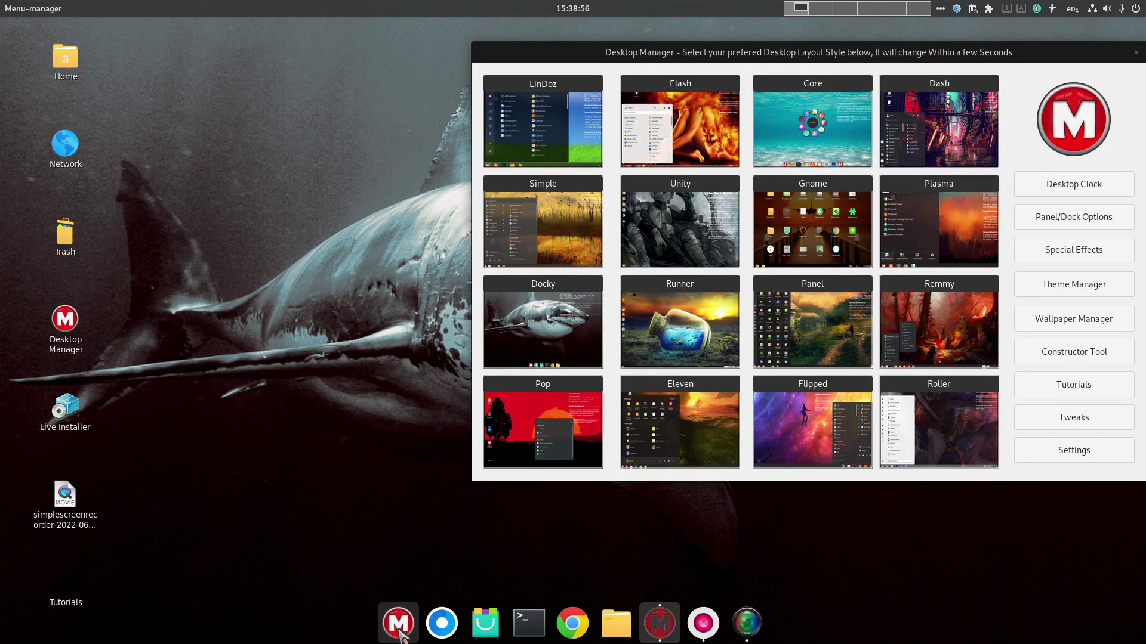
left_click(674, 330)
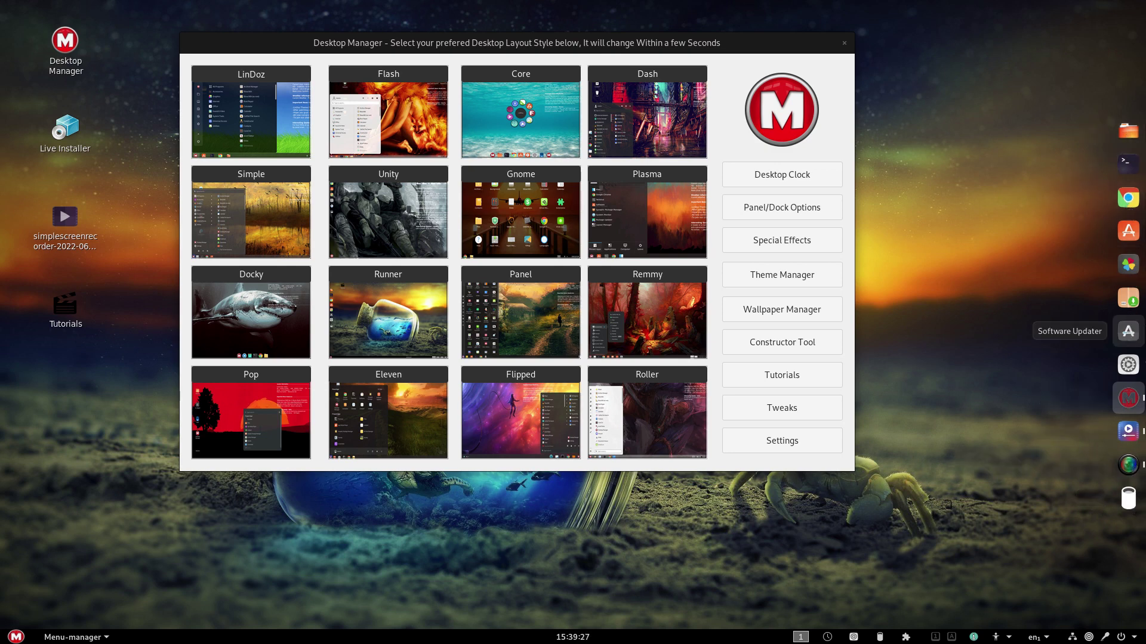
Minimize and restore Desktop Manager, then apply the Panel layout
left_click(1132, 404)
left_click(1132, 405)
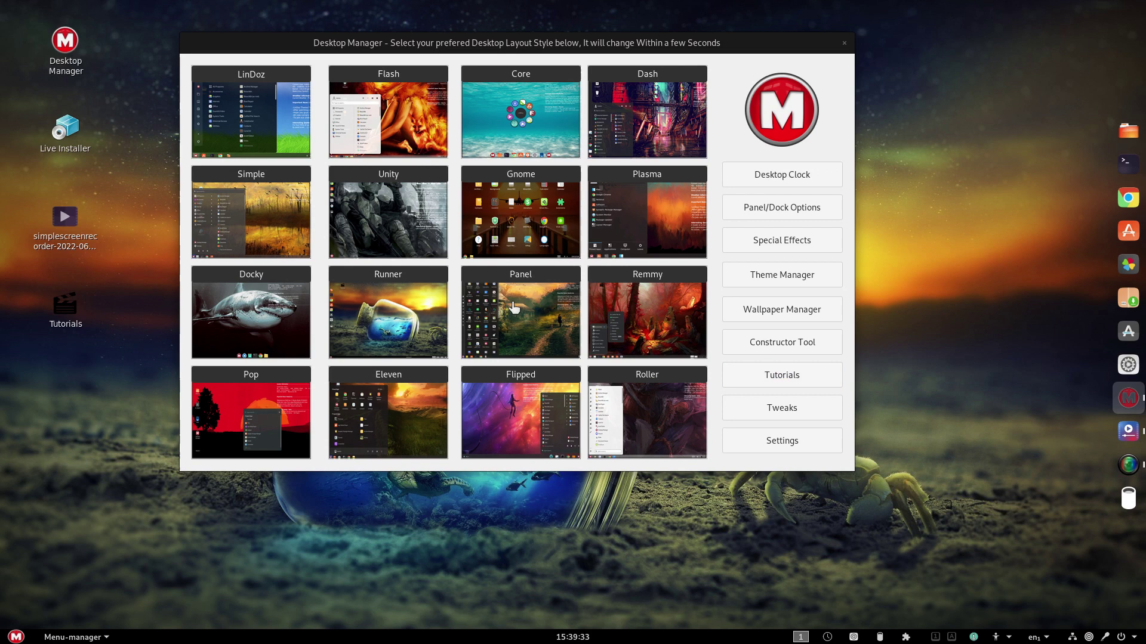
left_click(534, 330)
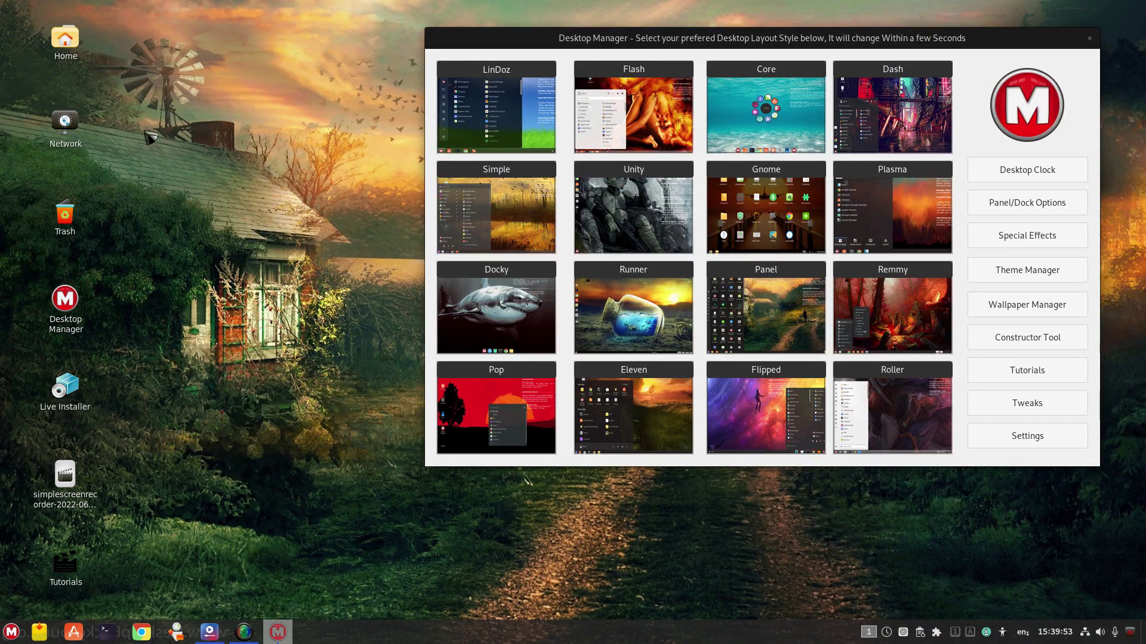
Scroll through the Panel app menu, view its Home section, then apply the Remmy layout
left_click(12, 632)
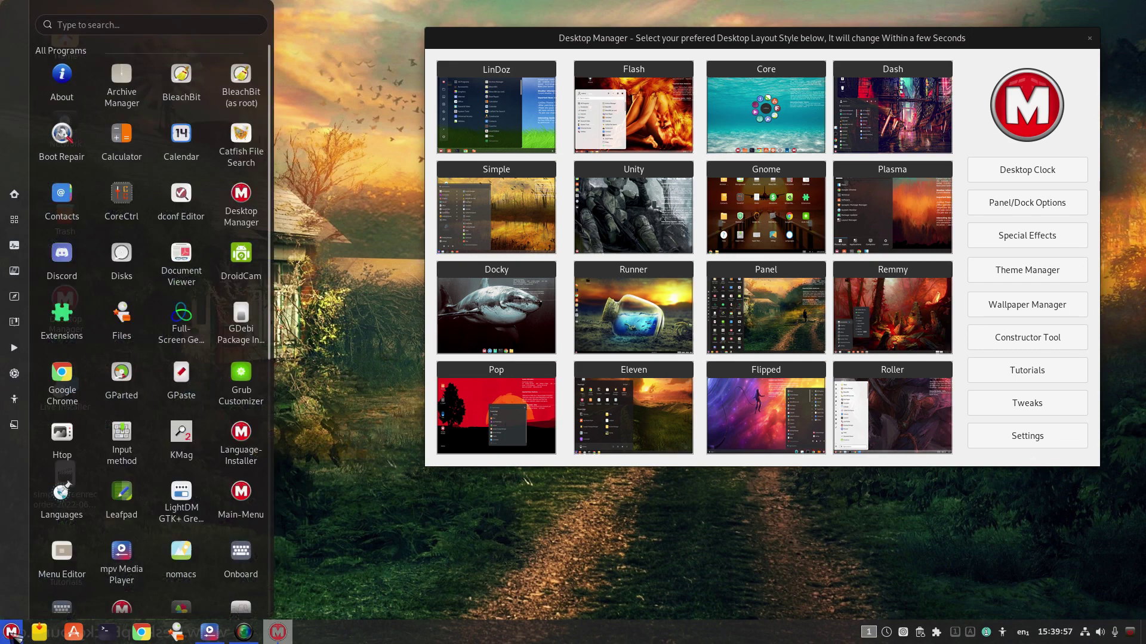
scroll(173, 387, "down", 5)
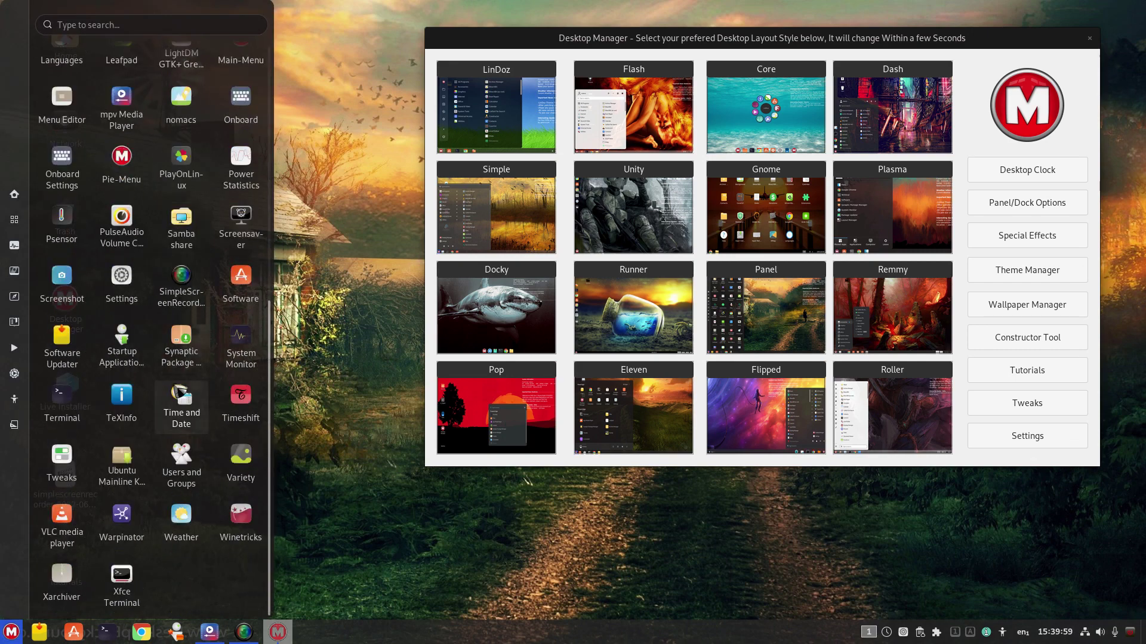
scroll(179, 394, "up", 5)
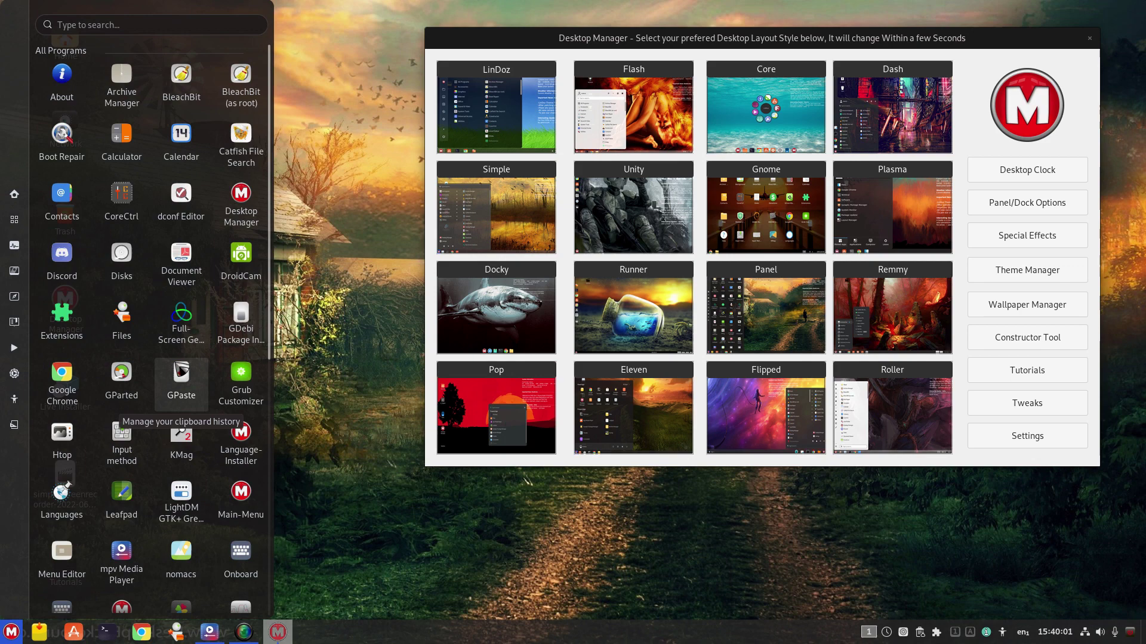
scroll(179, 335, "down", 5)
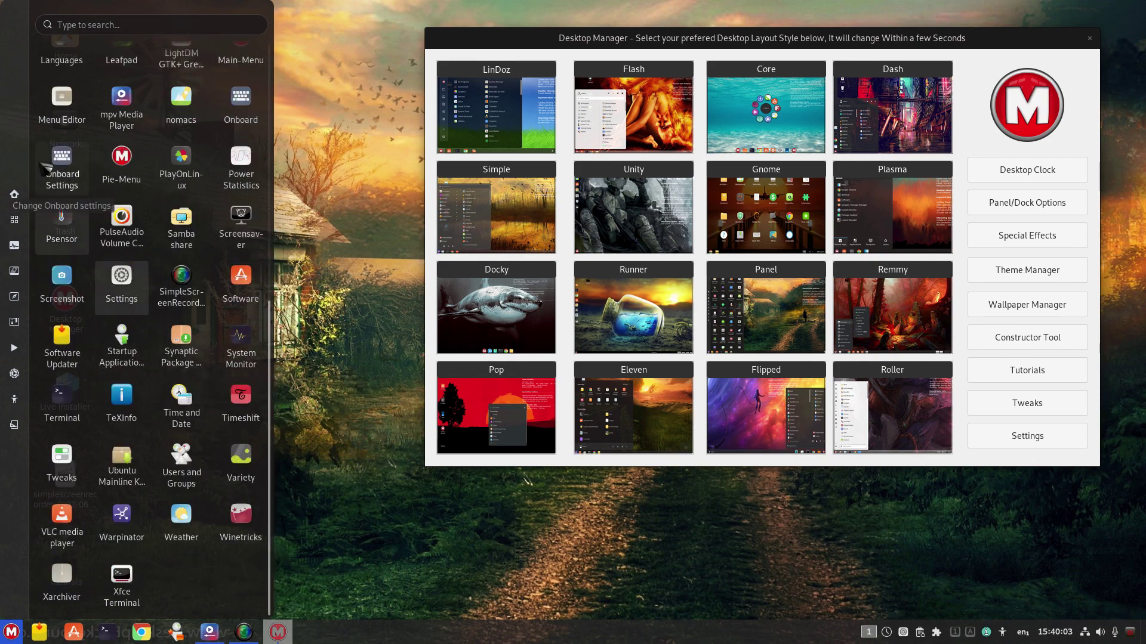
left_click(14, 195)
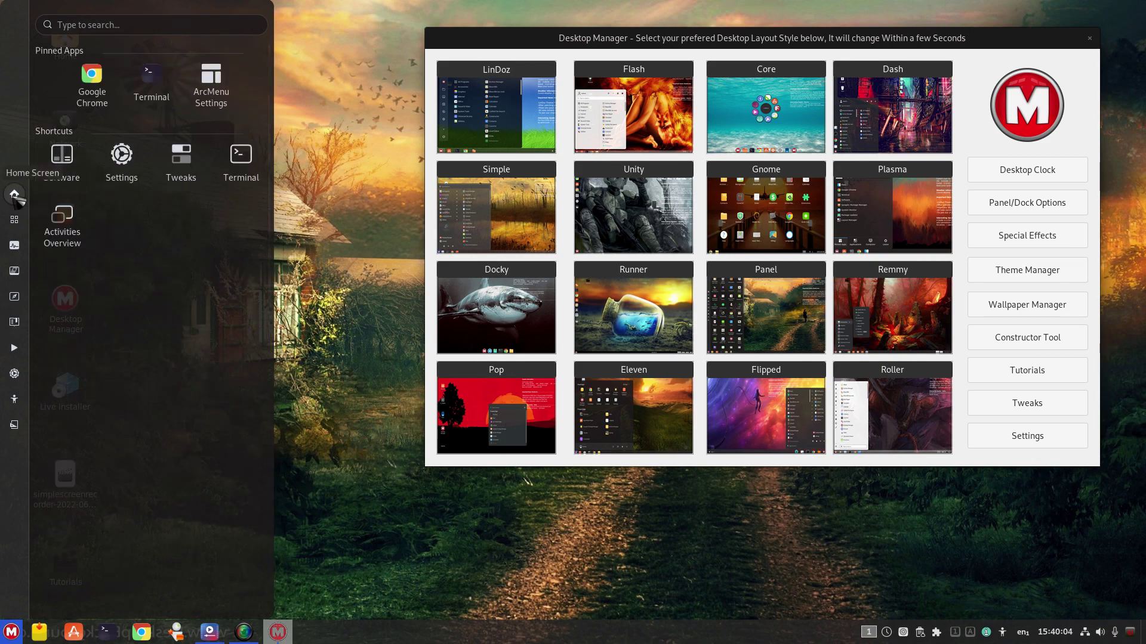
left_click(327, 195)
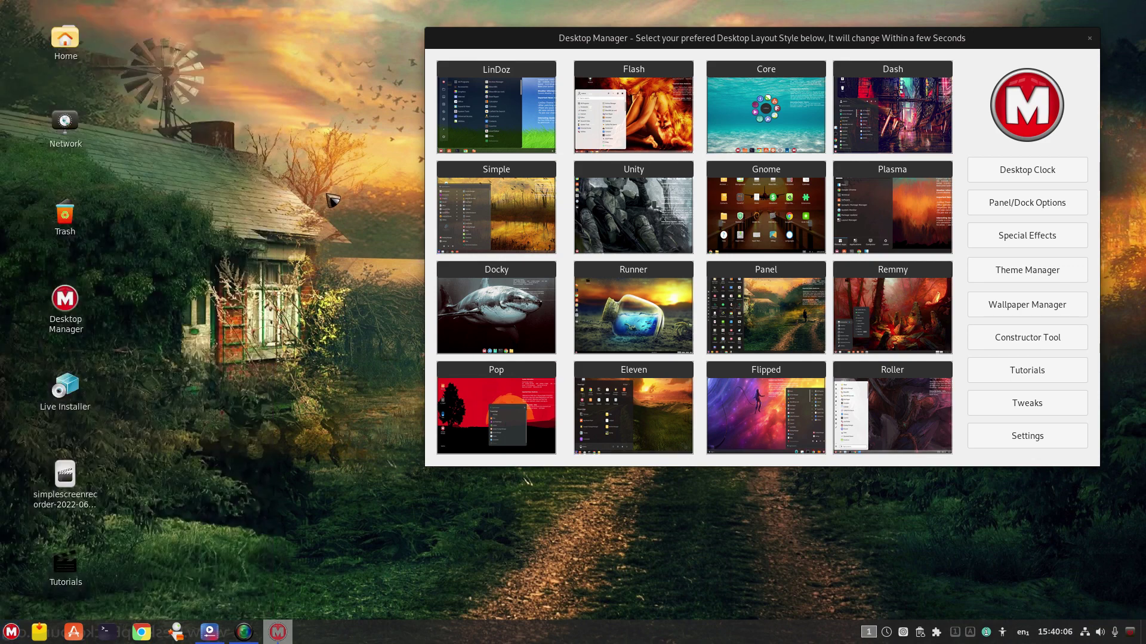
left_click(920, 310)
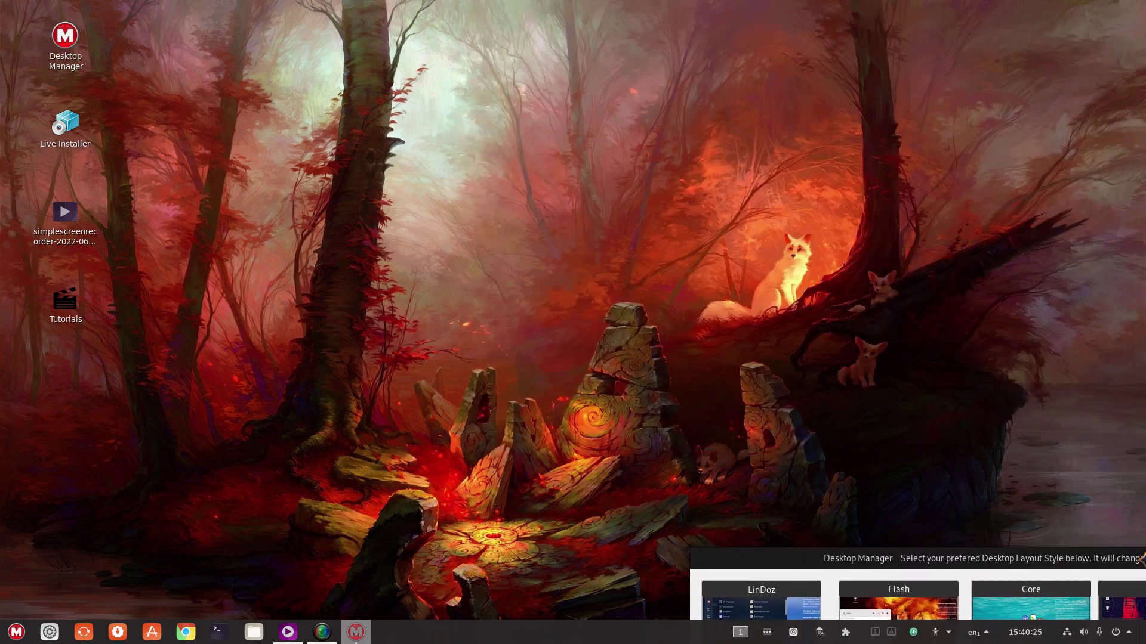
Bring Desktop Manager back into view, browse the M menu categories, and apply the Pop layout
left_click_drag(1140, 559, 940, 33)
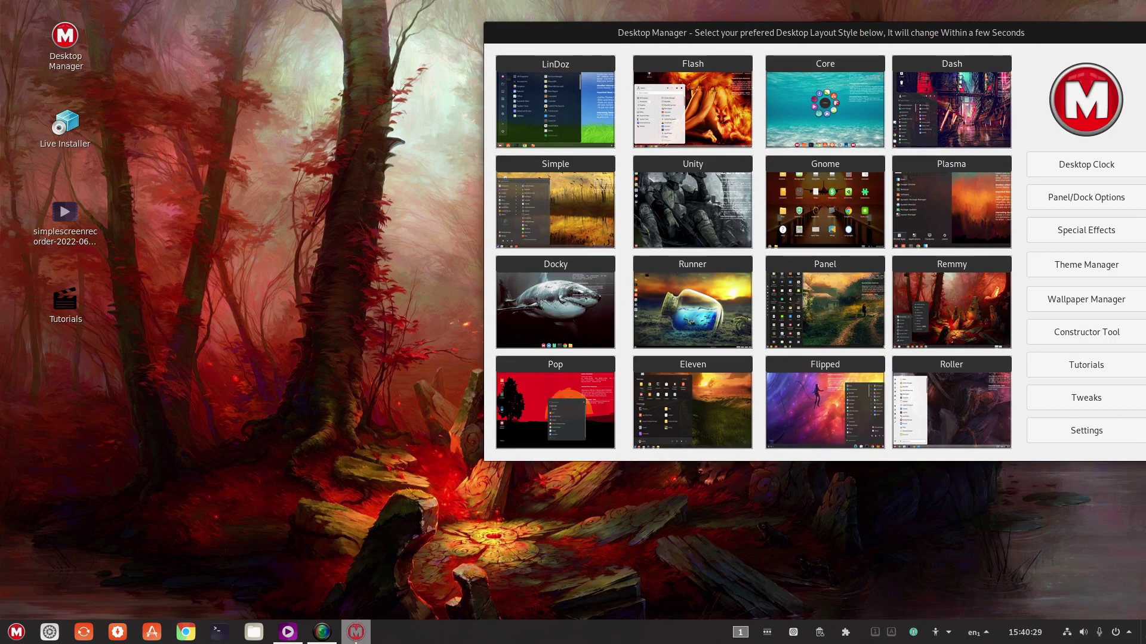
left_click(15, 632)
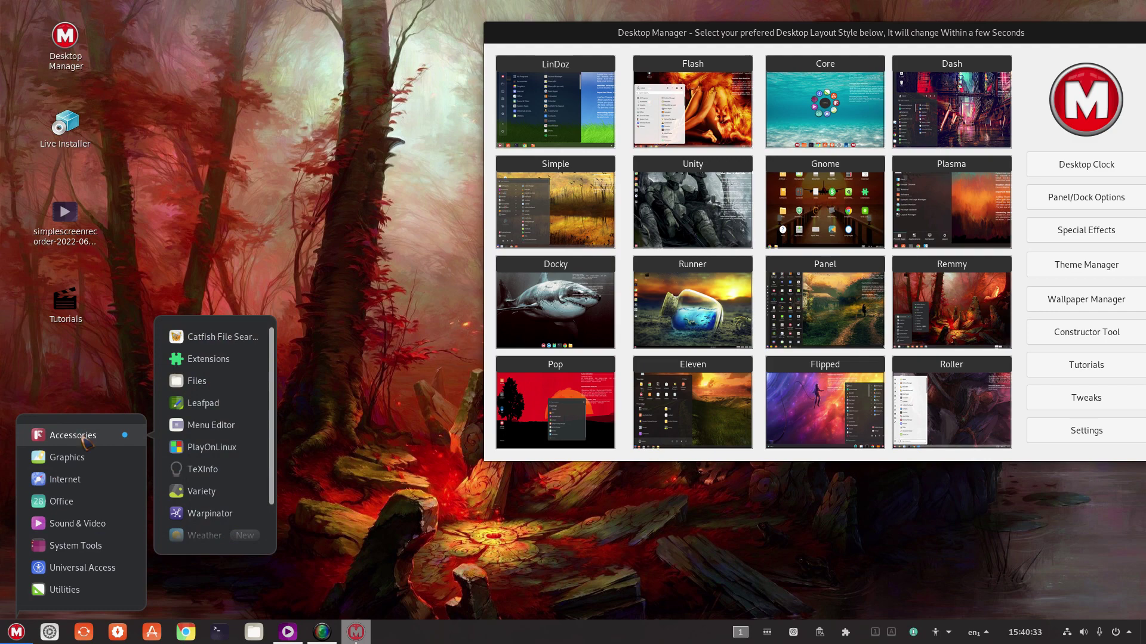
mouse_move(81, 466)
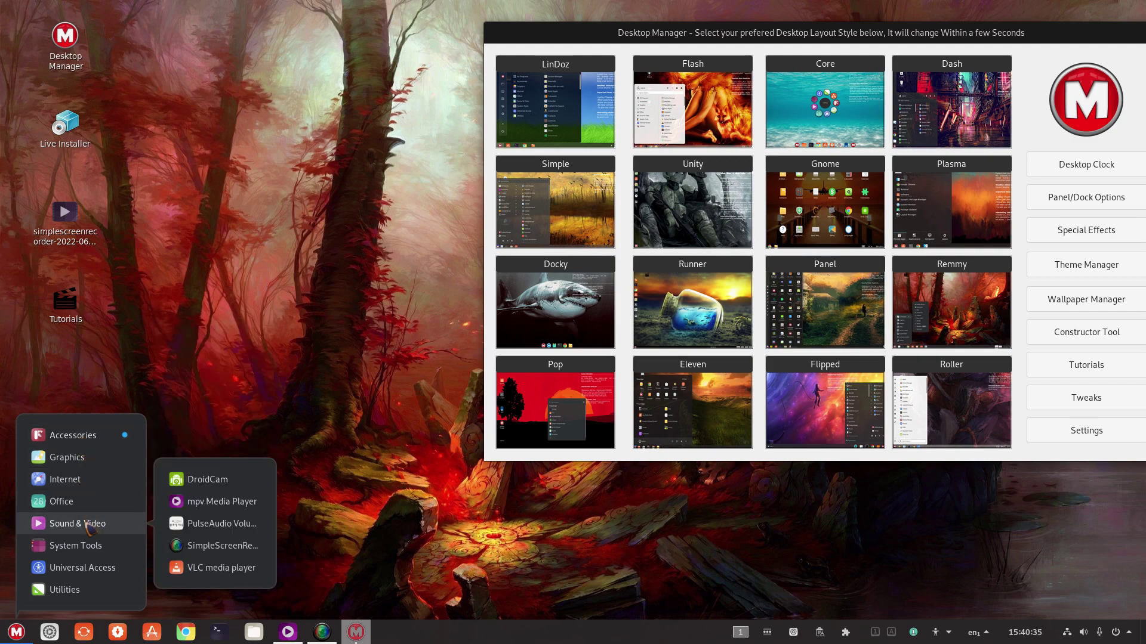
mouse_move(90, 567)
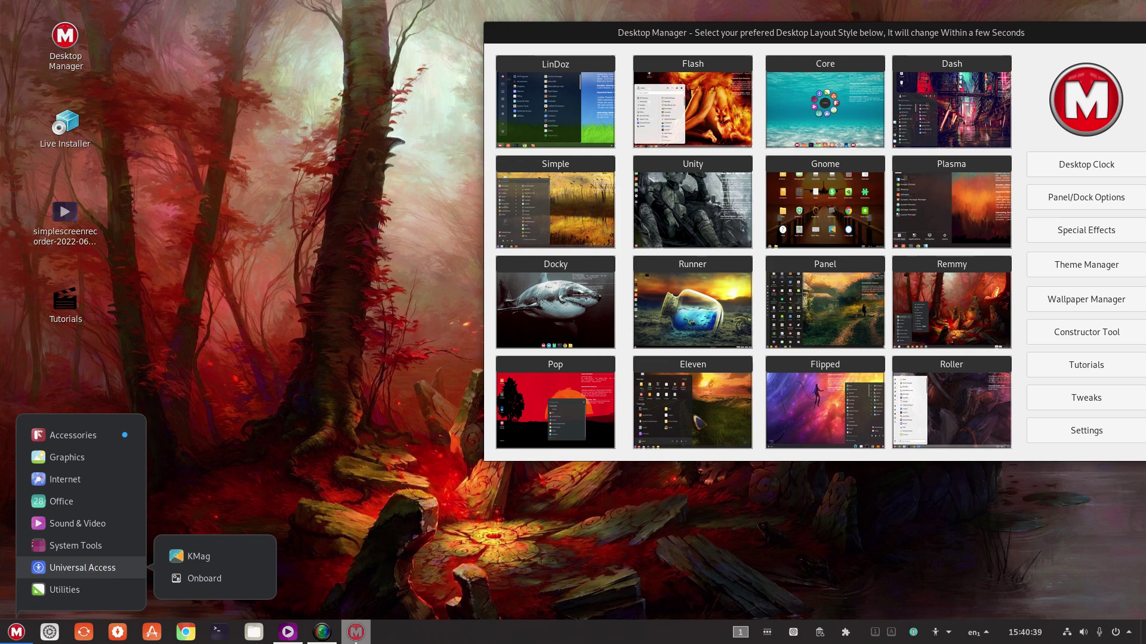
left_click(542, 403)
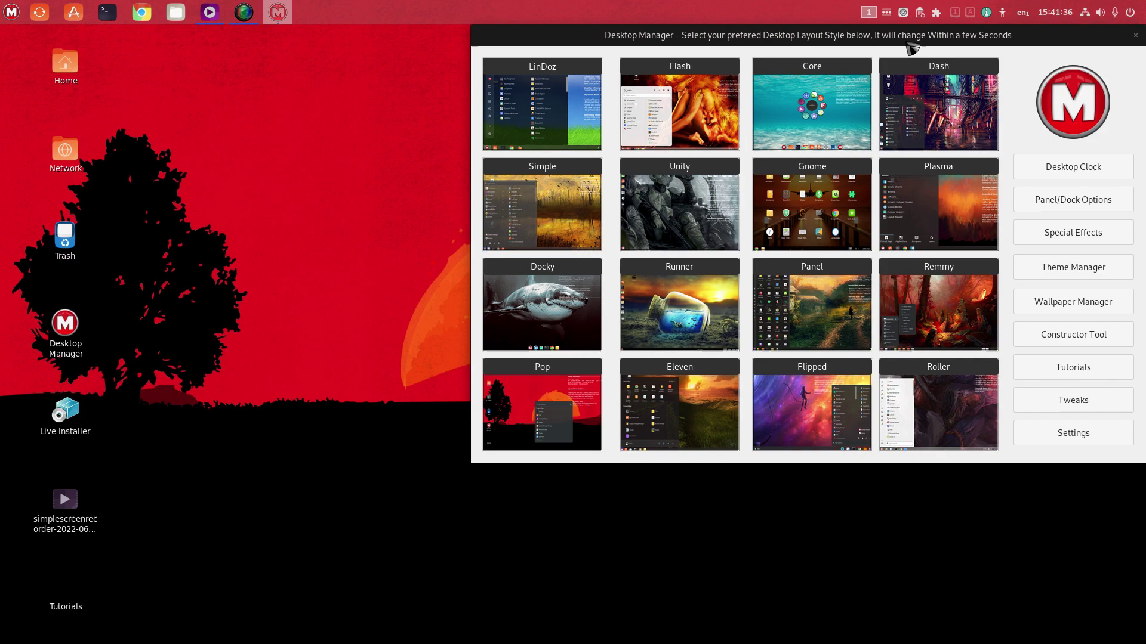
Reposition Desktop Manager, then scroll through the Pop layout's top-left launcher and close it
left_click_drag(908, 35, 900, 68)
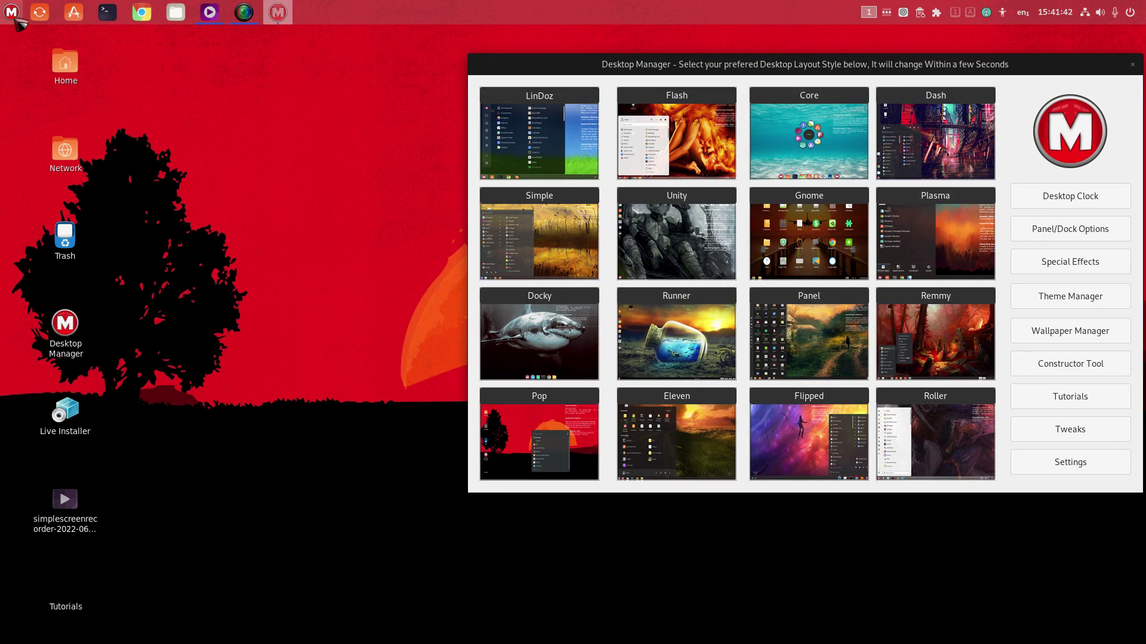
left_click(13, 14)
scroll(519, 473, "down", 2)
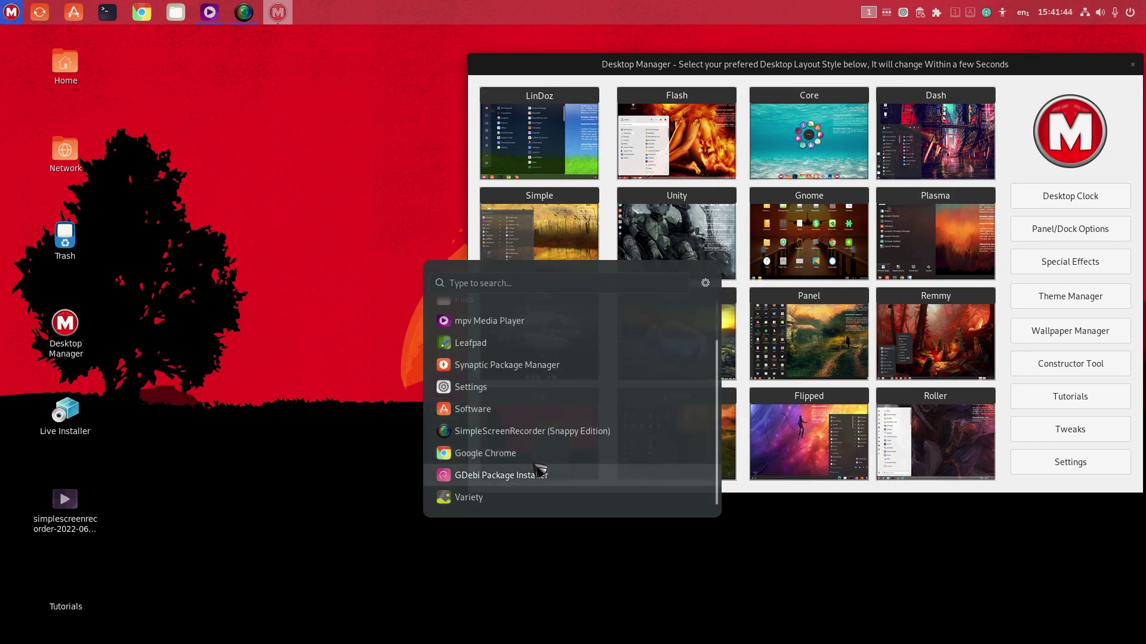
scroll(540, 470, "up", 1)
scroll(542, 469, "up", 2)
scroll(539, 468, "down", 3)
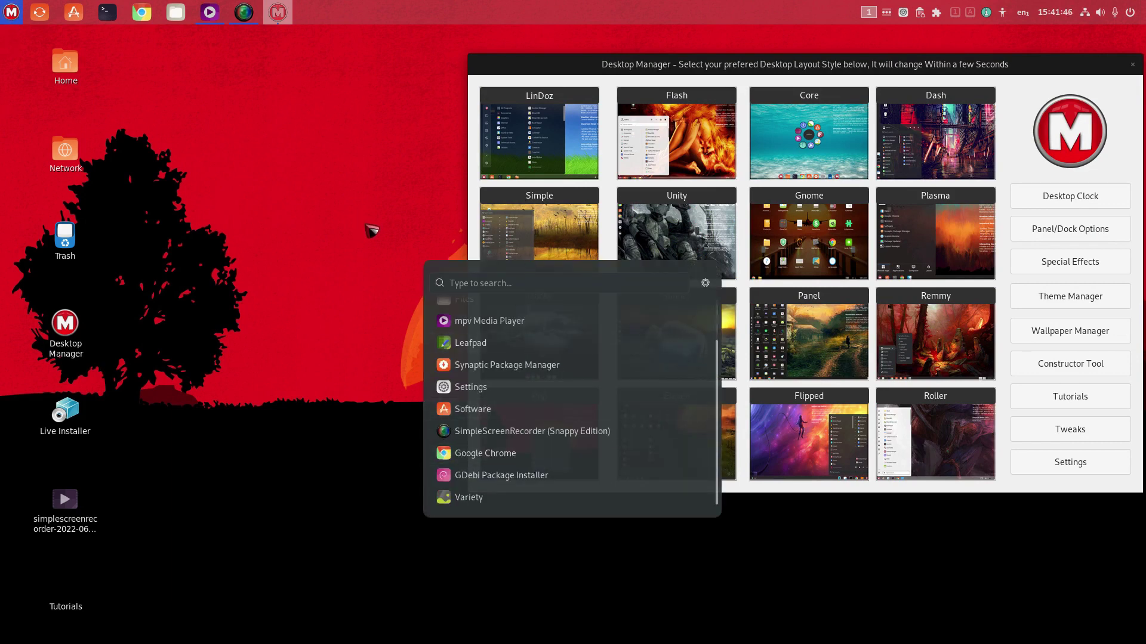
left_click(369, 230)
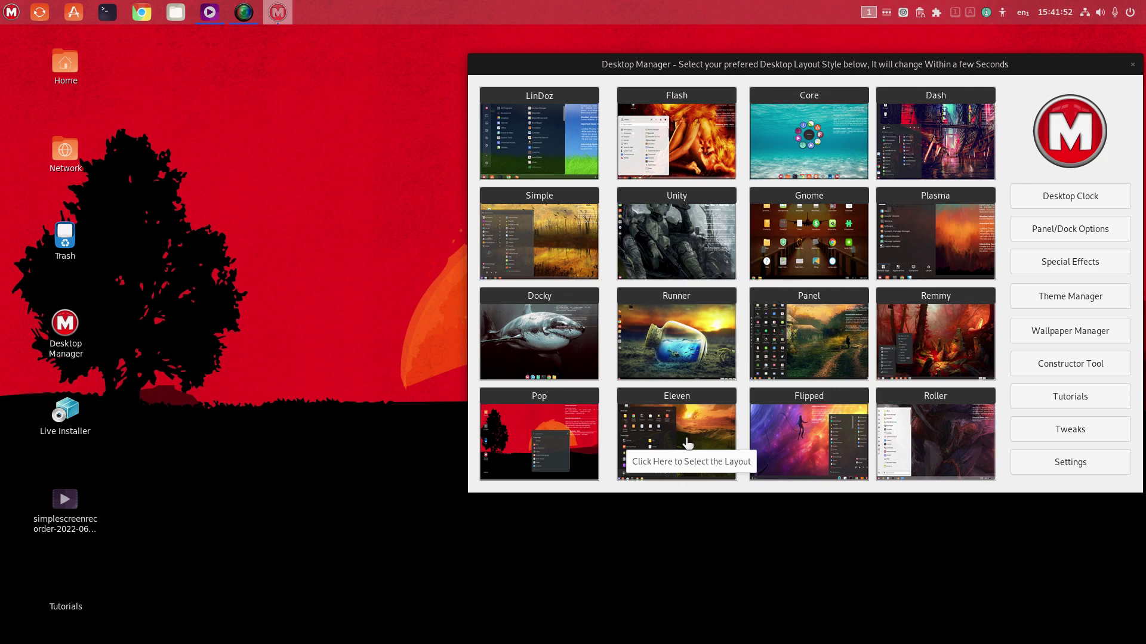
Apply the Eleven layout, scroll its start menu, then switch to the Flipped layout
left_click(688, 443)
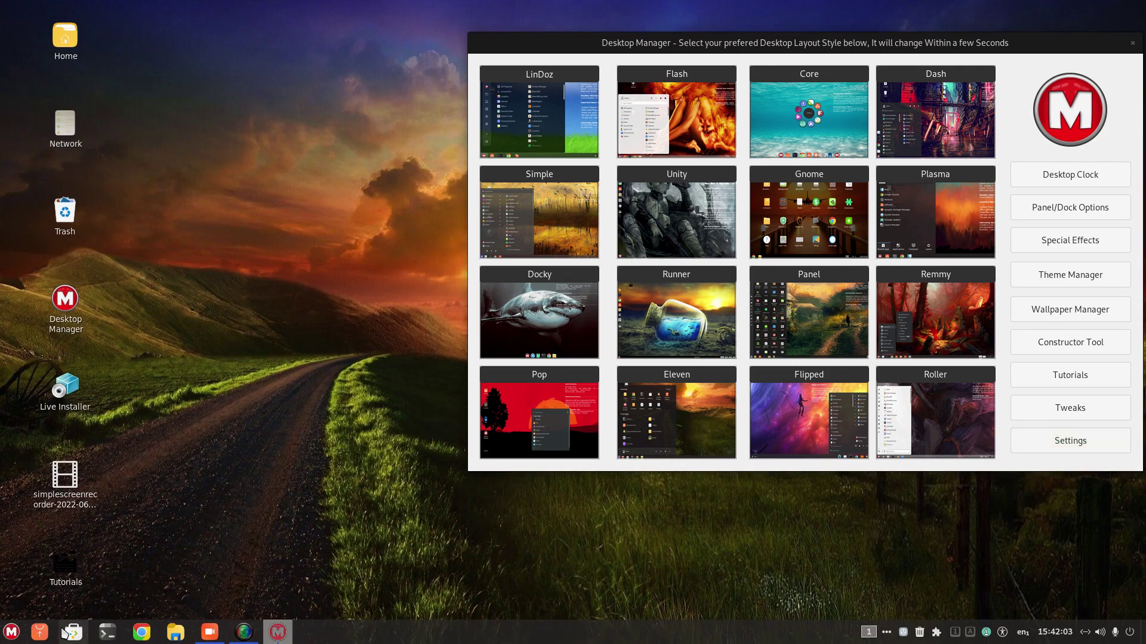
left_click(13, 634)
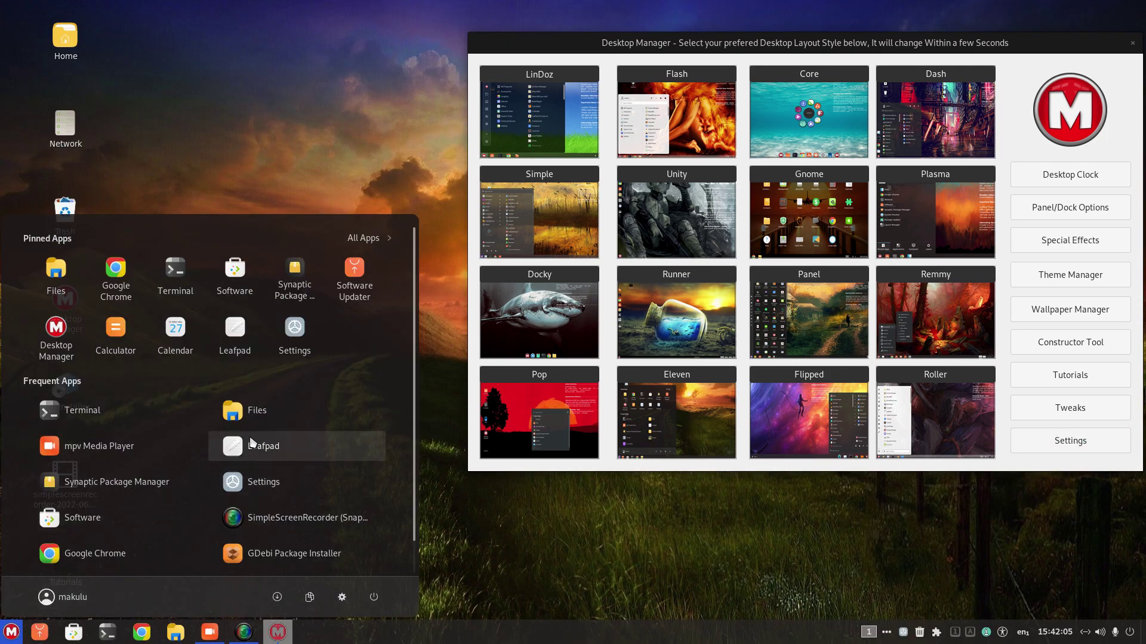
scroll(263, 441, "down", 1)
scroll(263, 442, "up", 1)
scroll(266, 438, "down", 1)
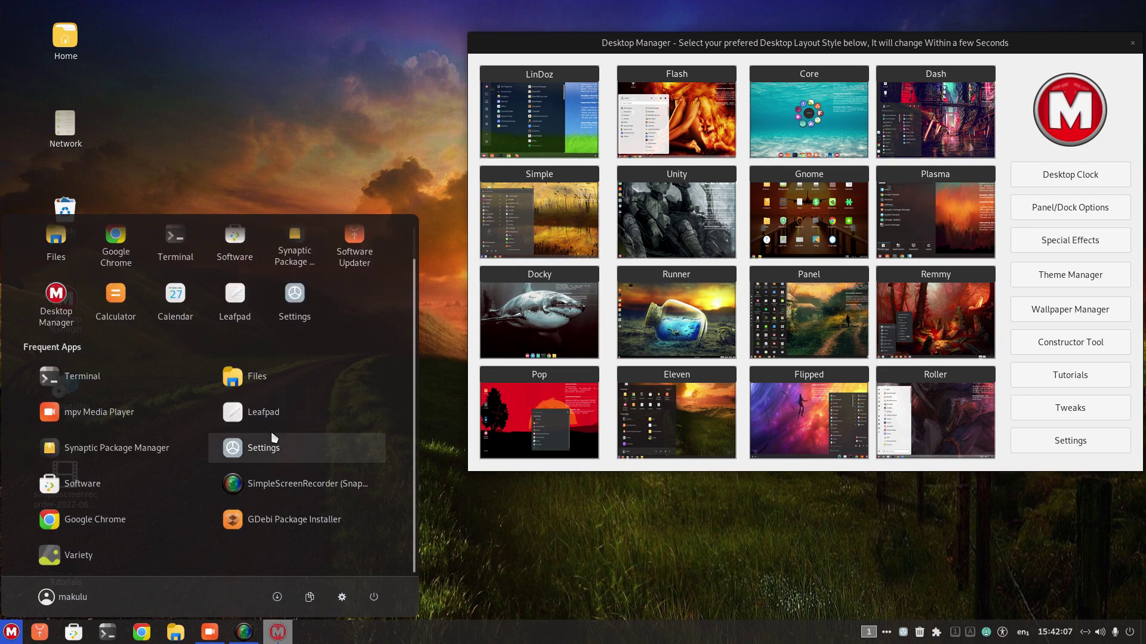
left_click(740, 532)
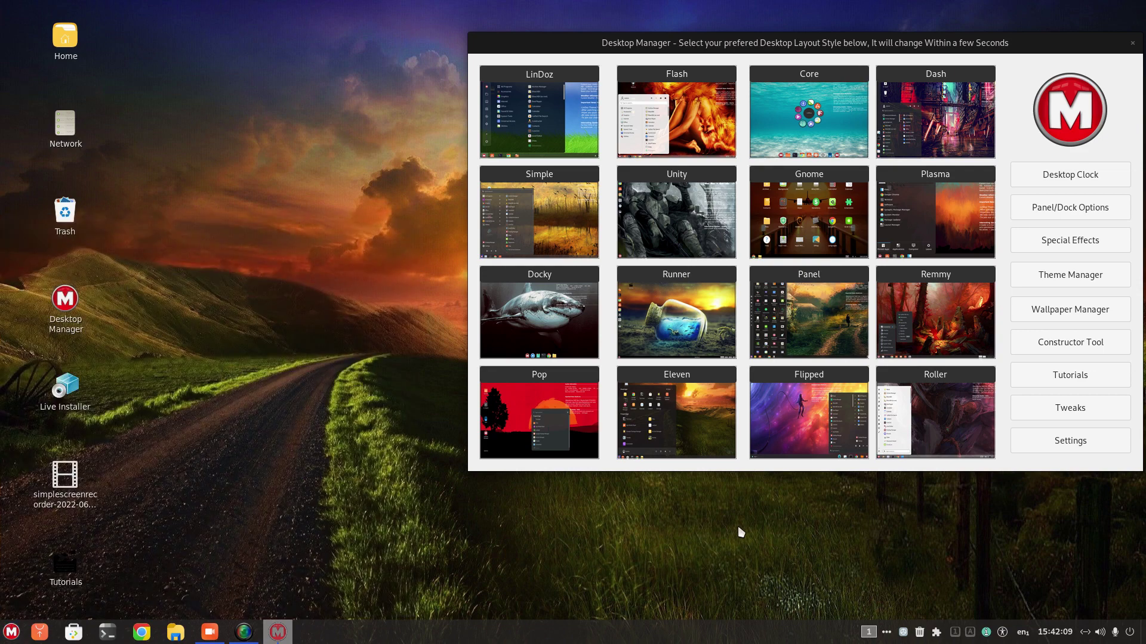
left_click(812, 422)
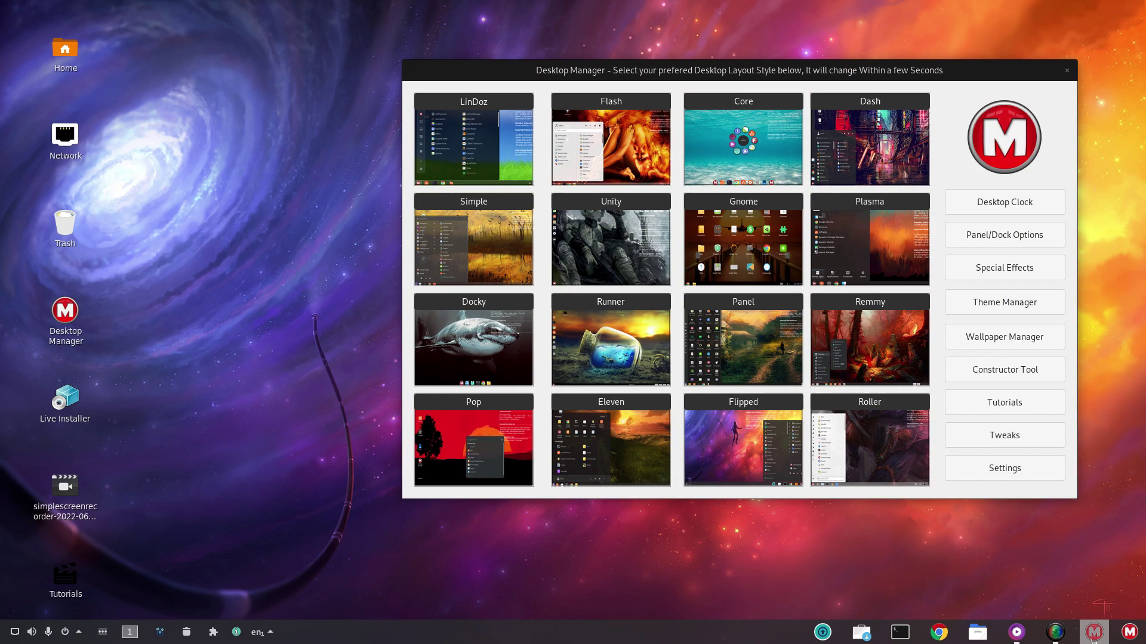
Apply the Roller layout, with its masked cloaked-figure wallpaper and left-aligned taskbar
left_click(1130, 634)
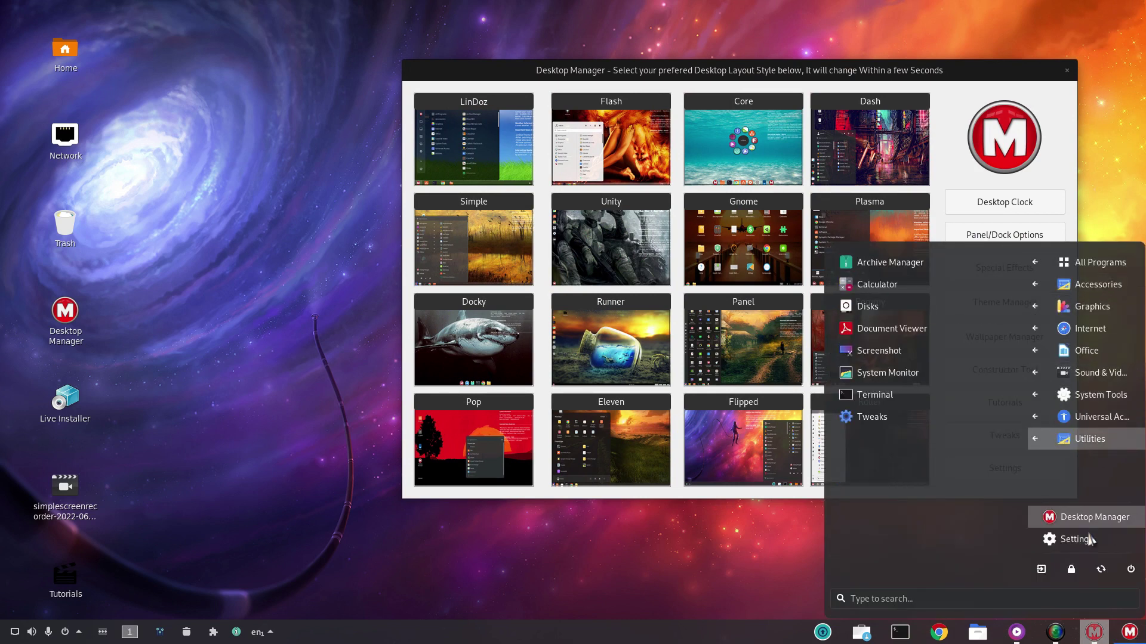
left_click(263, 440)
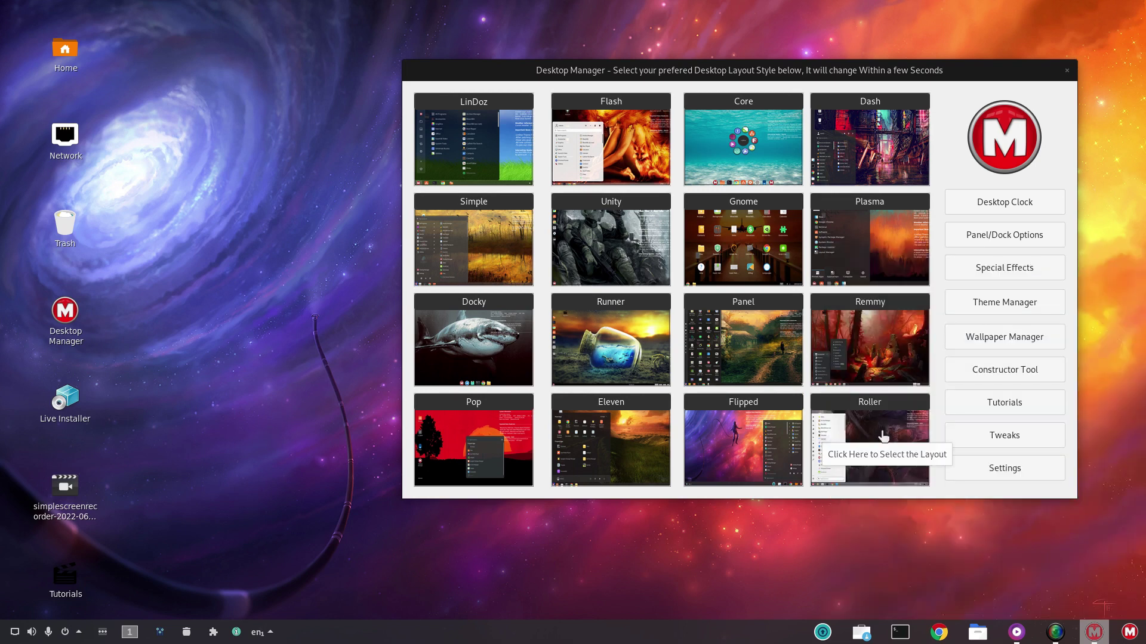
left_click(883, 438)
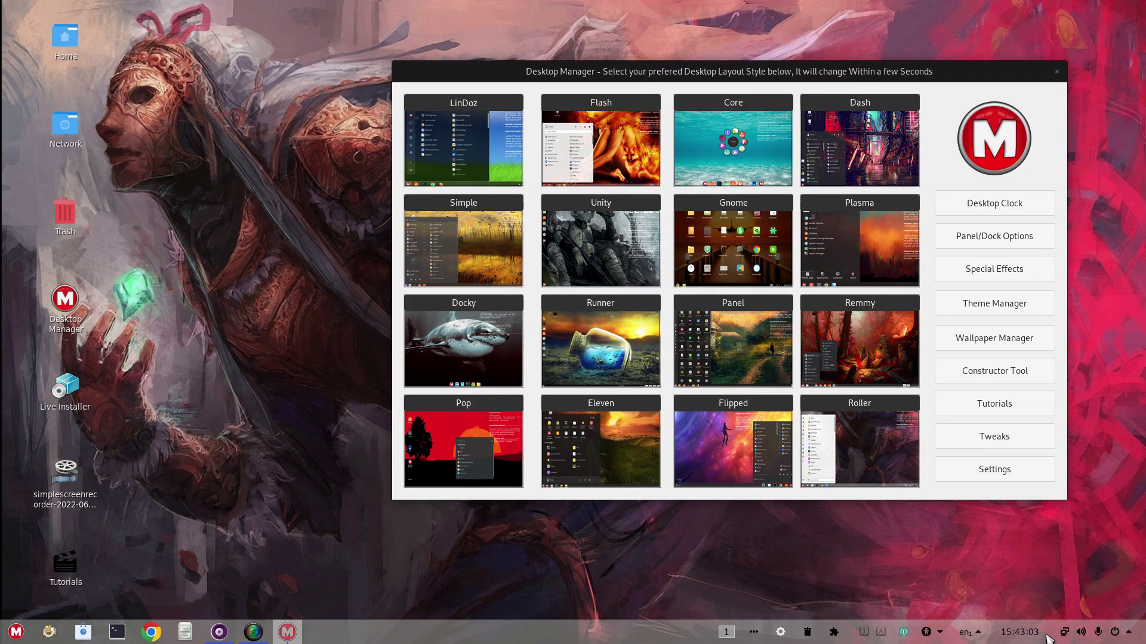
Scroll through the application menu, close it, and shift the Desktop Manager window slightly right
left_click(17, 633)
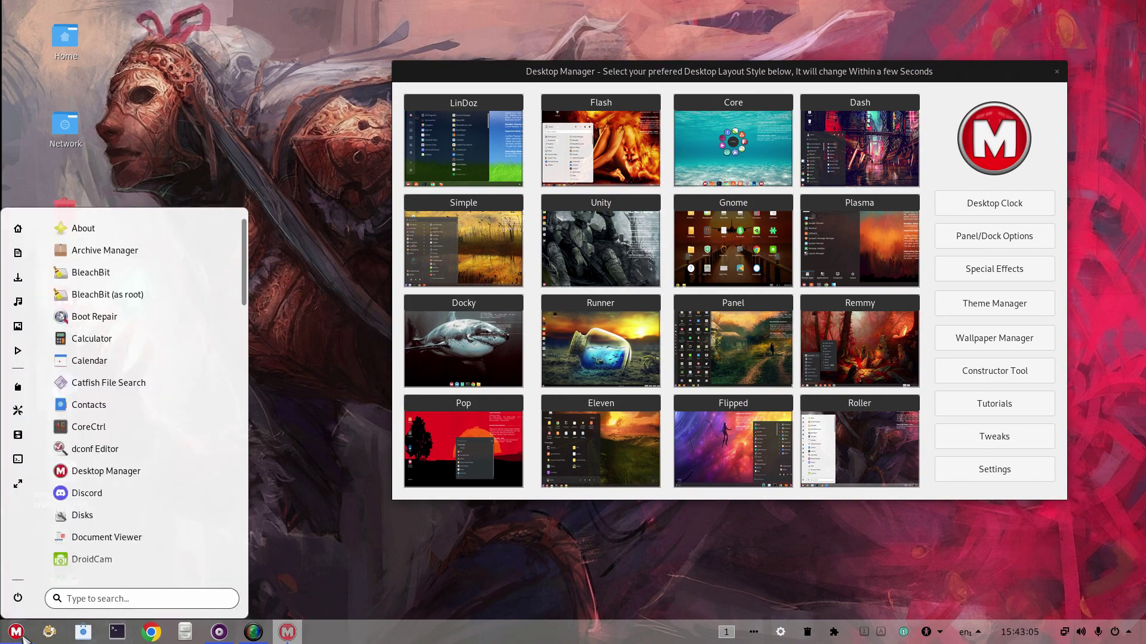
scroll(134, 400, "down", 12)
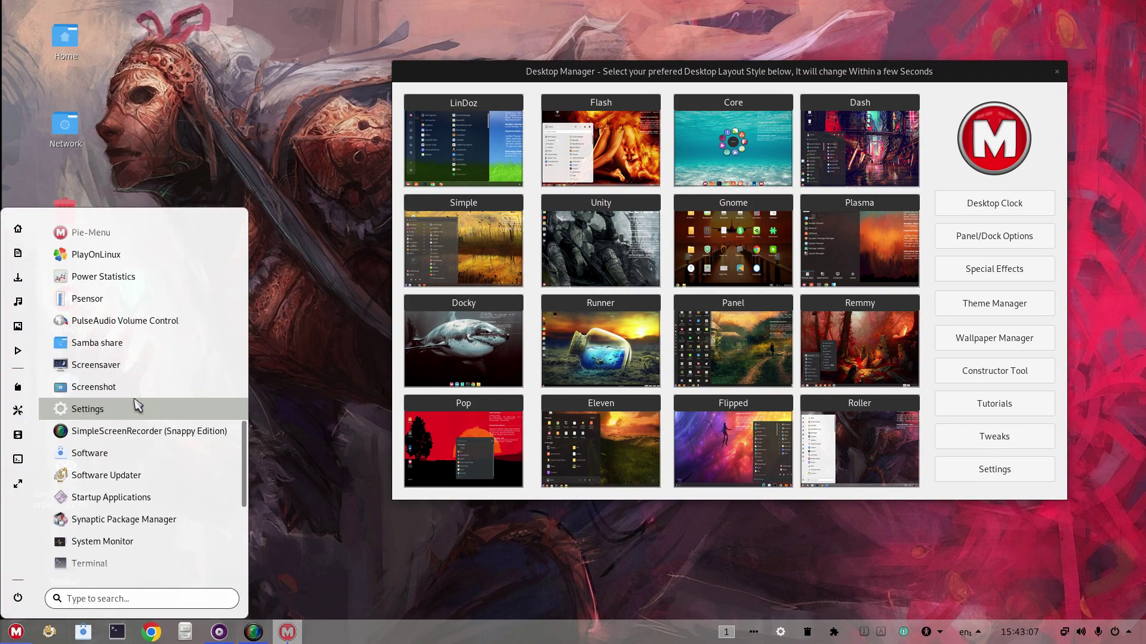
scroll(139, 405, "down", 5)
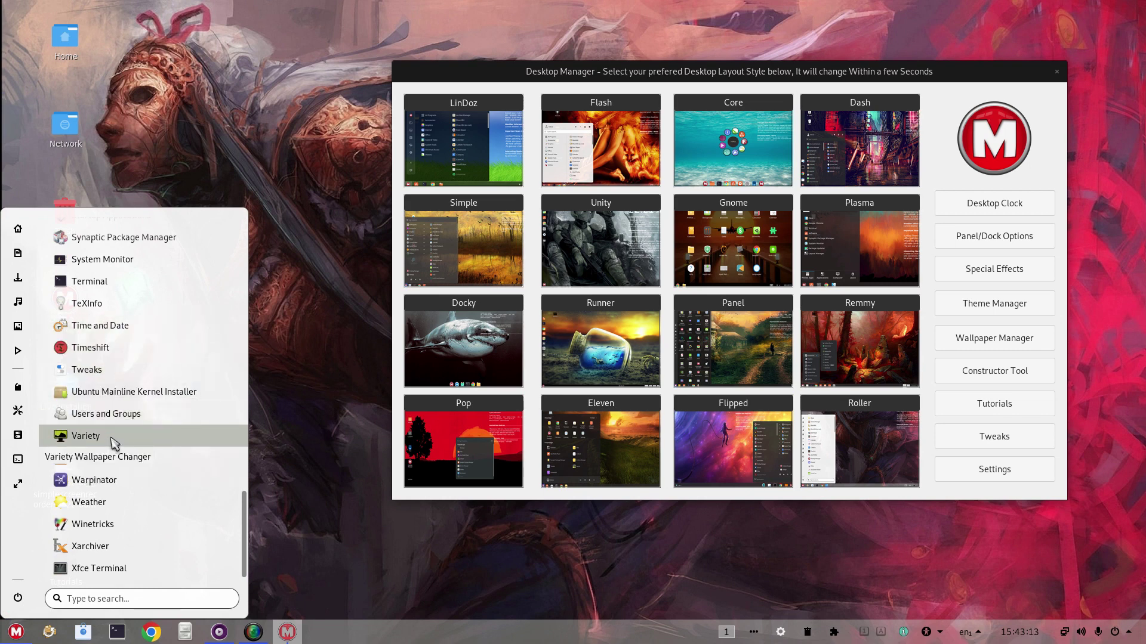
left_click(319, 349)
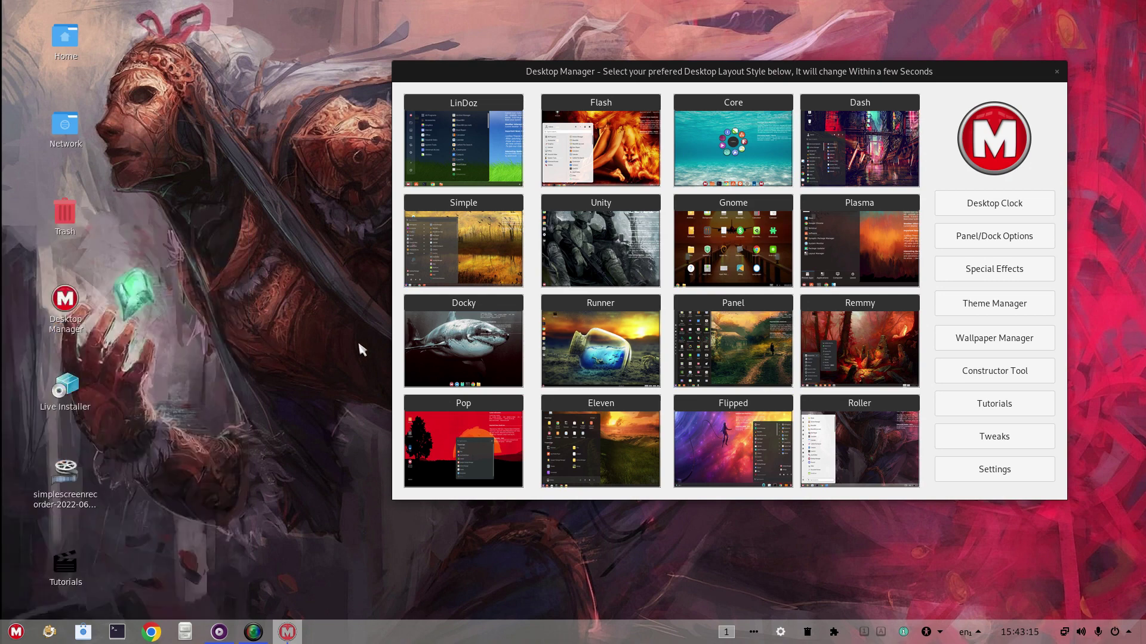
left_click(846, 326)
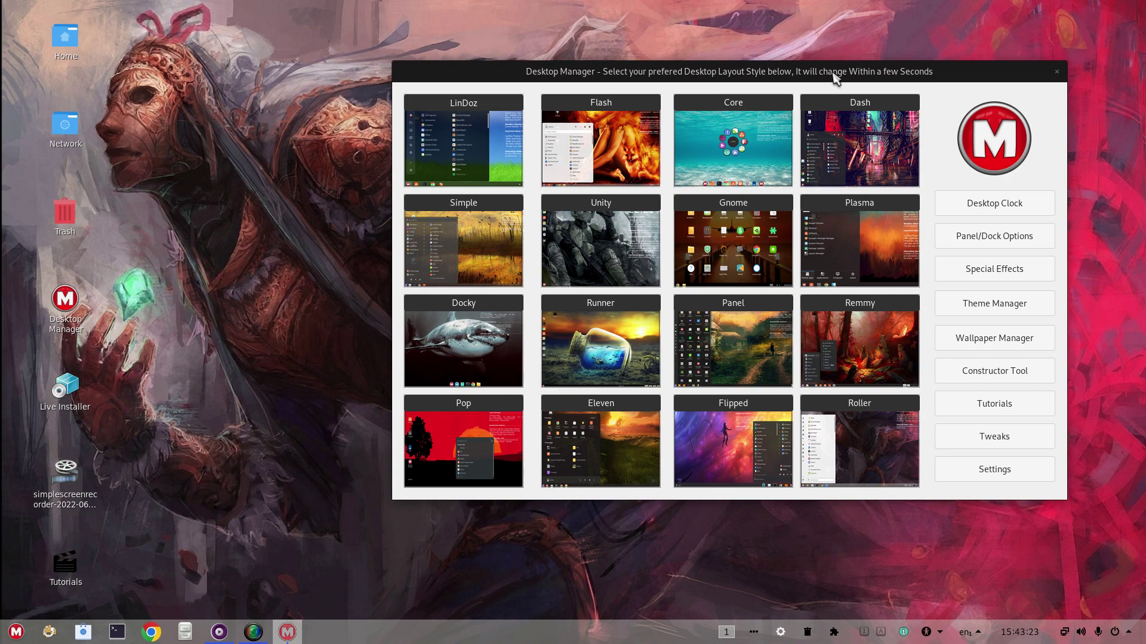
left_click_drag(834, 74, 913, 70)
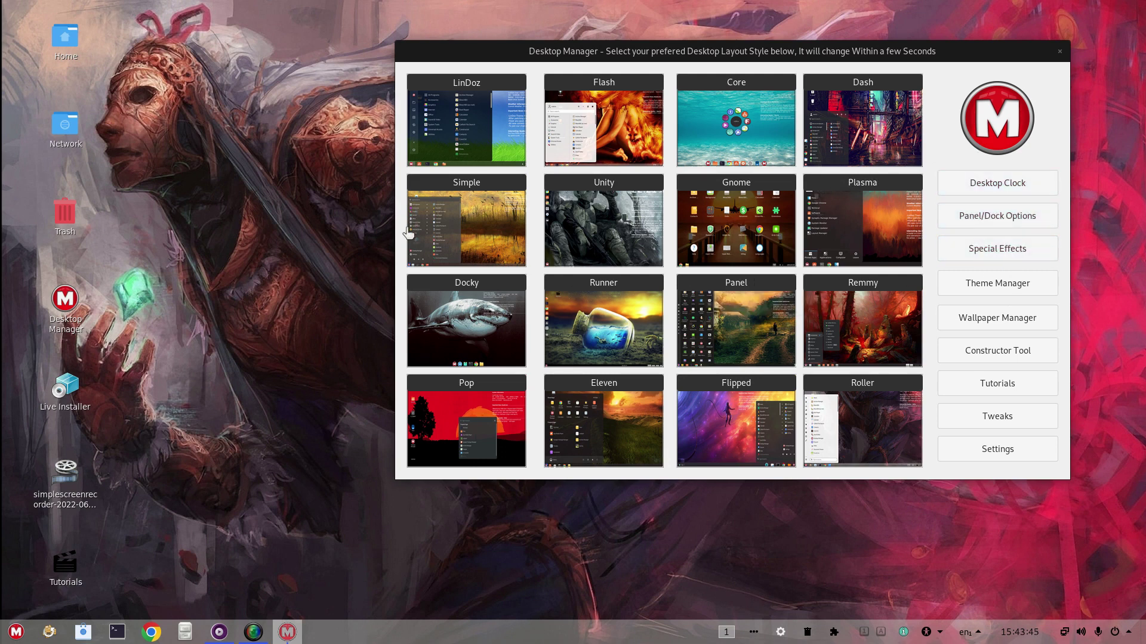
Apply the Simple layout with the golden birds-over-water wallpaper, then check the application menu
left_click(495, 224)
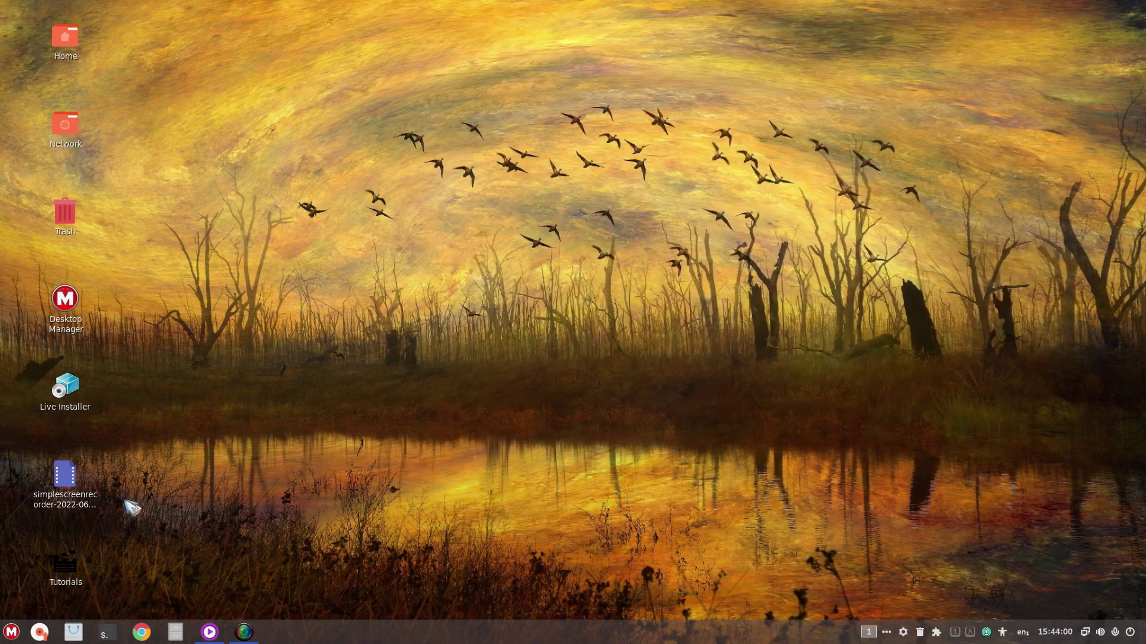
left_click(11, 632)
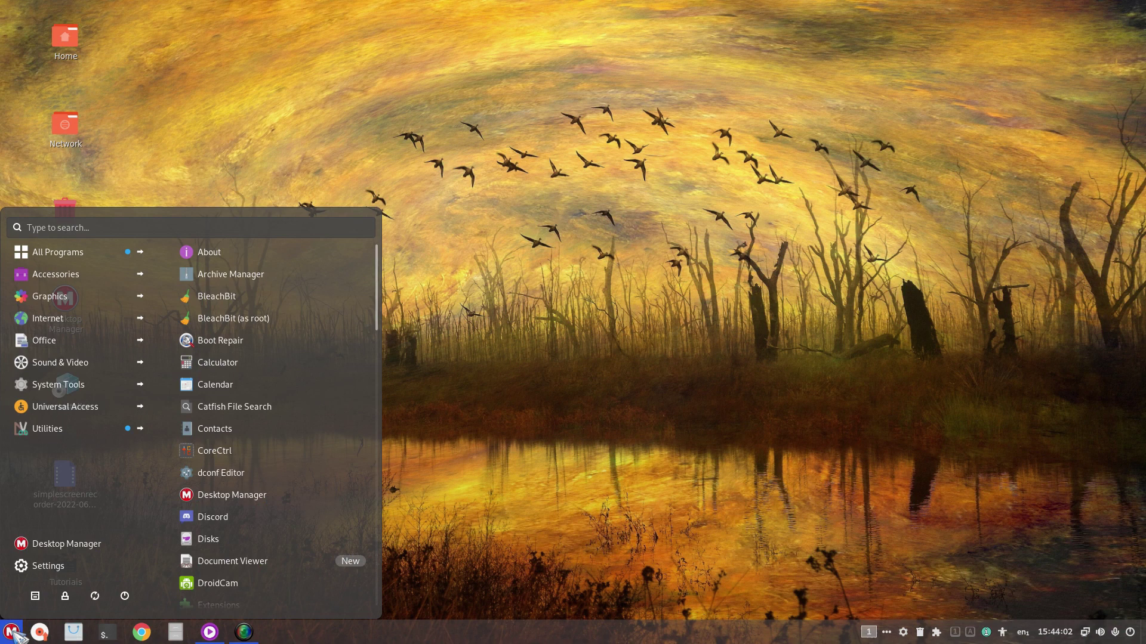
left_click(721, 430)
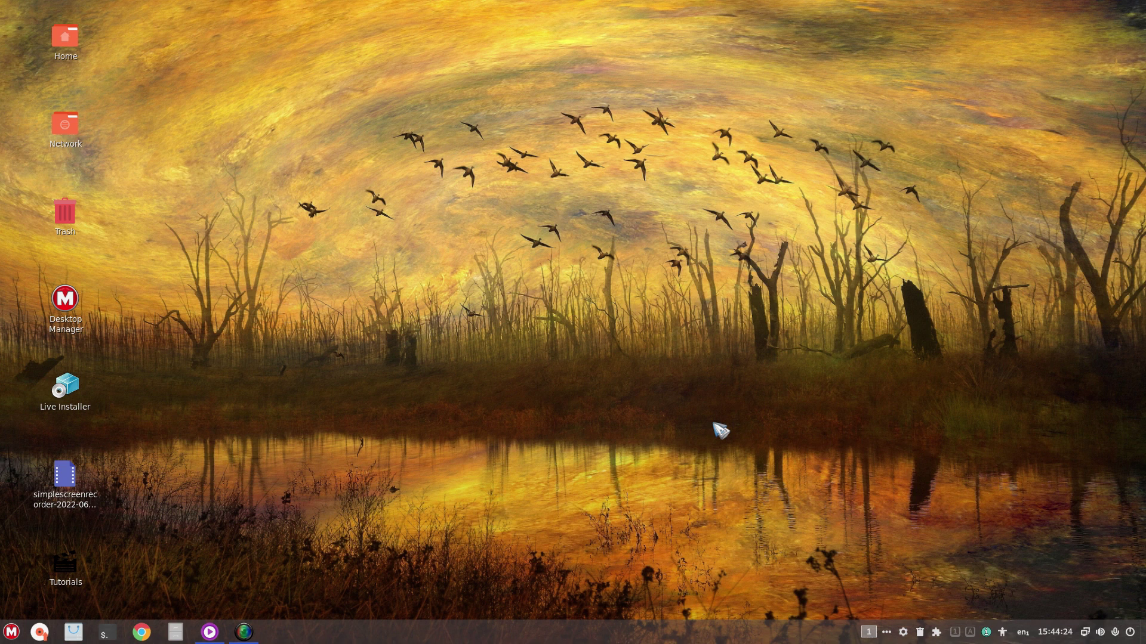
Open Extensions from the taskbar quick-launch list, scroll to Workspaces to Dock, then close it
right_click(737, 630)
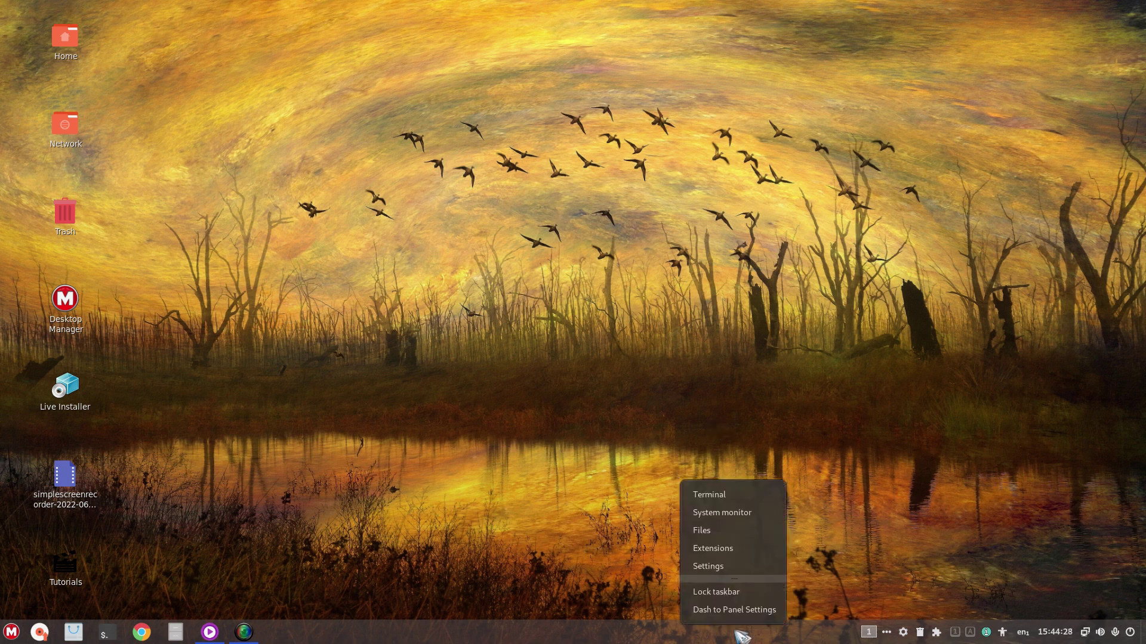
left_click(729, 549)
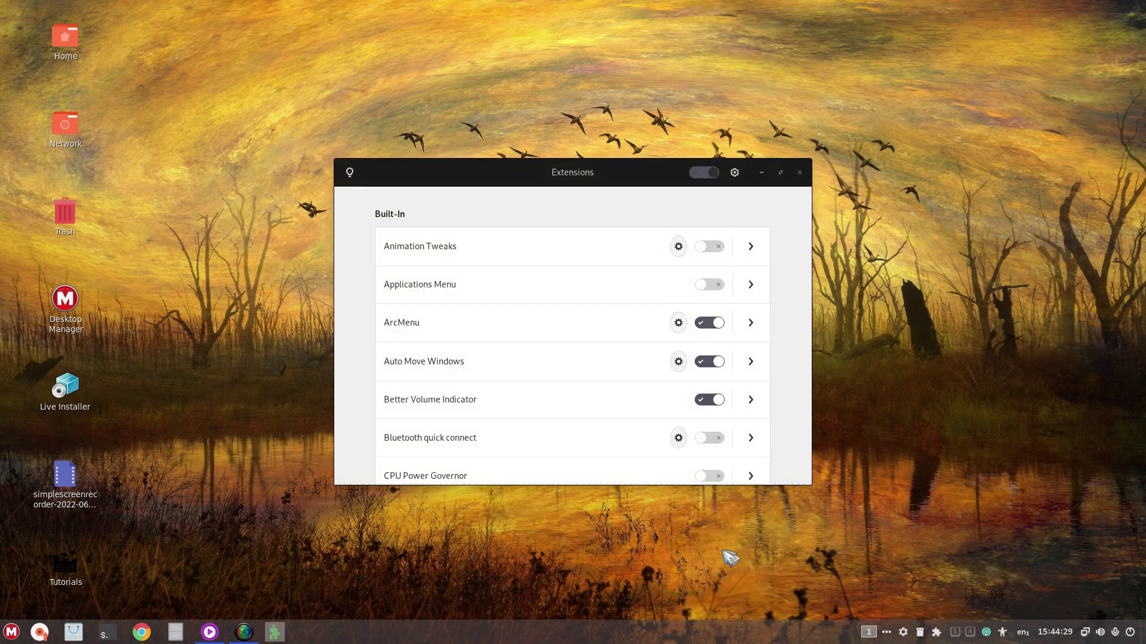
scroll(650, 352, "down", 5)
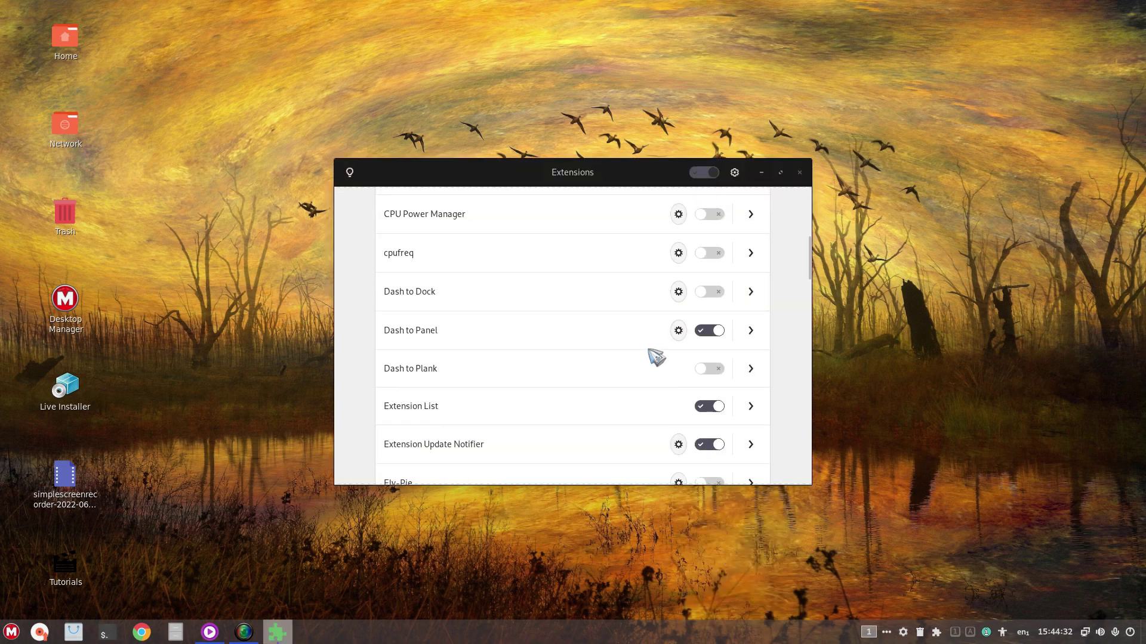
scroll(655, 357, "down", 15)
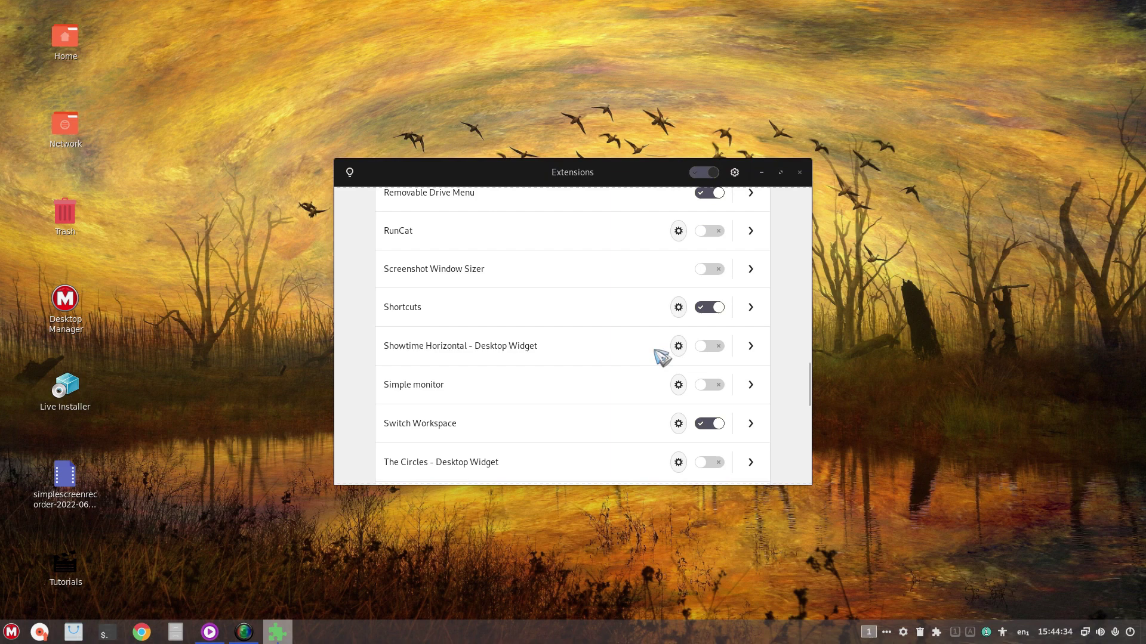
scroll(663, 357, "down", 6)
scroll(662, 357, "up", 12)
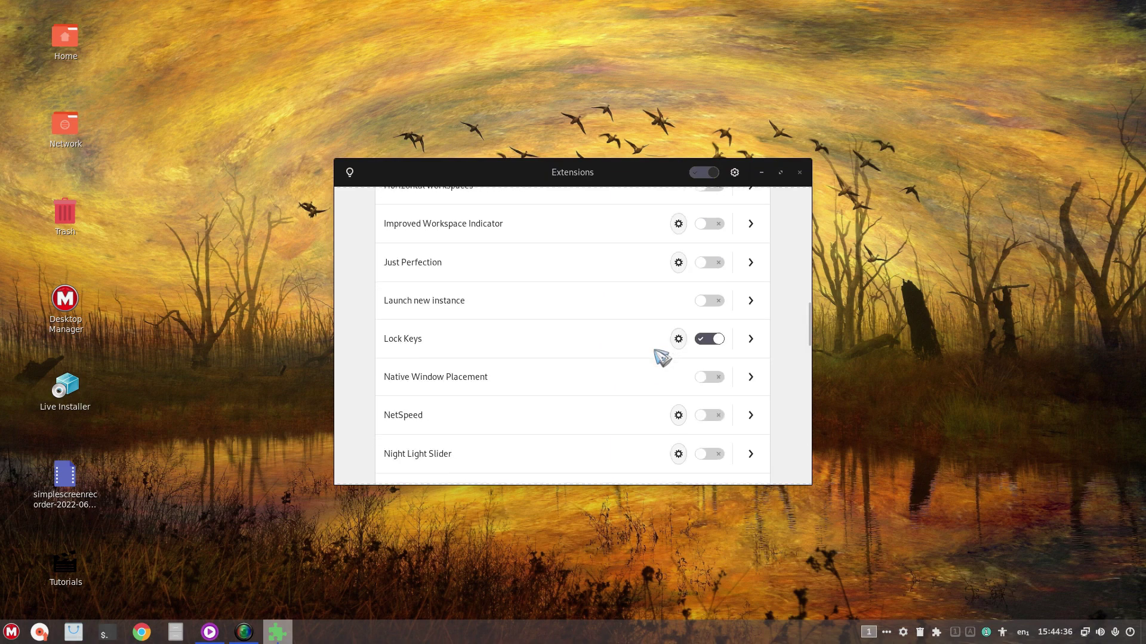
scroll(662, 357, "up", 12)
scroll(663, 357, "down", 2)
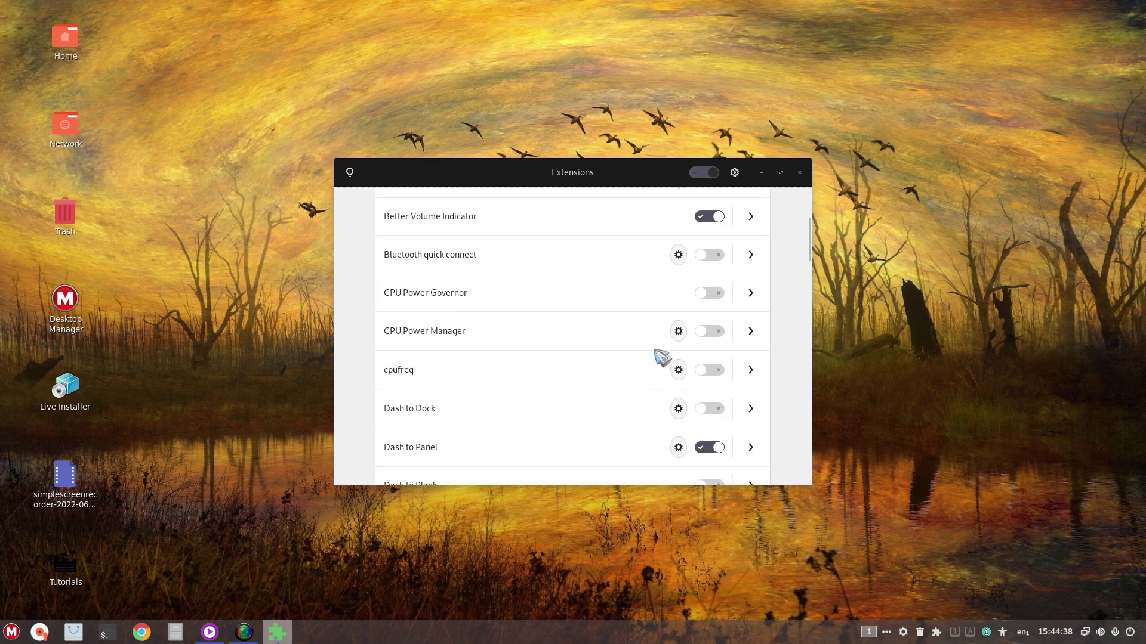
scroll(661, 357, "down", 20)
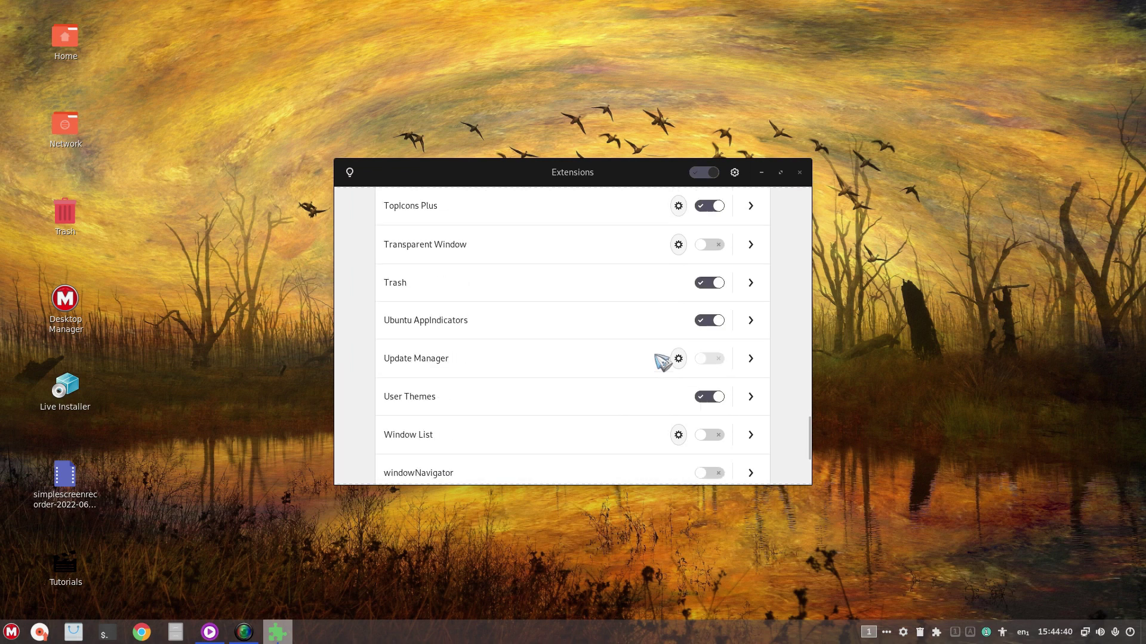
scroll(663, 361, "down", 3)
left_click(799, 173)
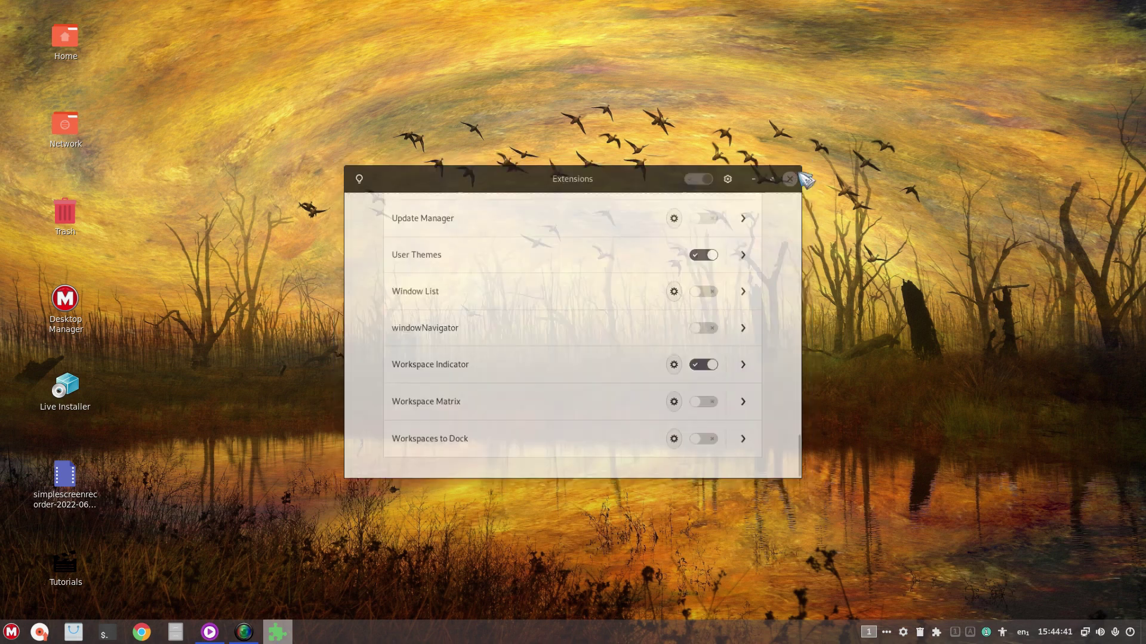